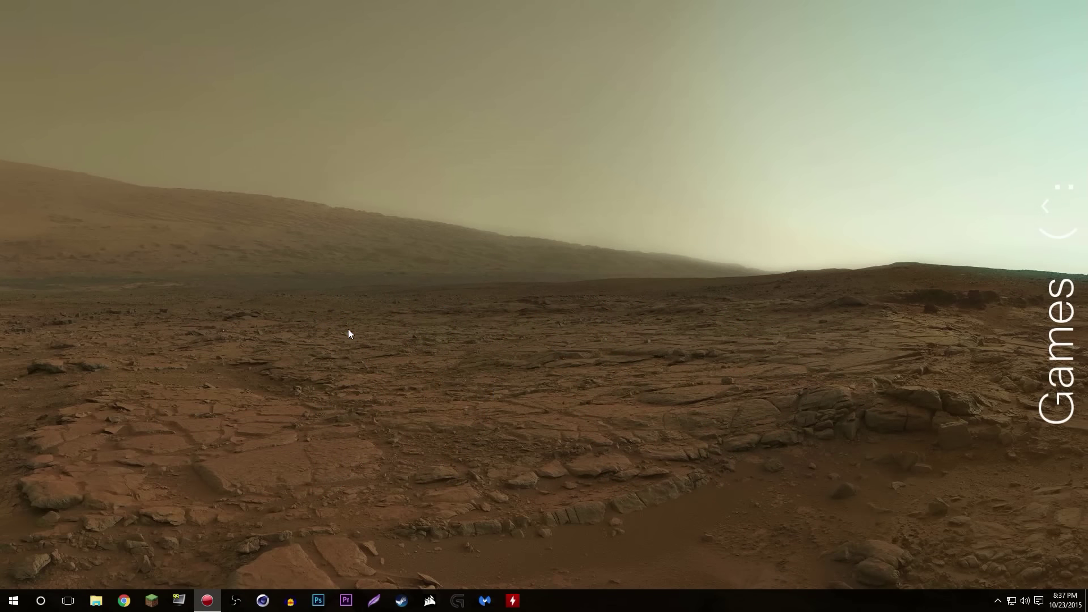
Rearrange items on the Windows 10 desktop, then open and dismiss the Start menu.
{"action": "left_click_drag", "start_coordinate": [435, 296], "coordinate": [633, 313]}
{"action": "left_click_drag", "start_coordinate": [321, 351], "coordinate": [553, 427]}
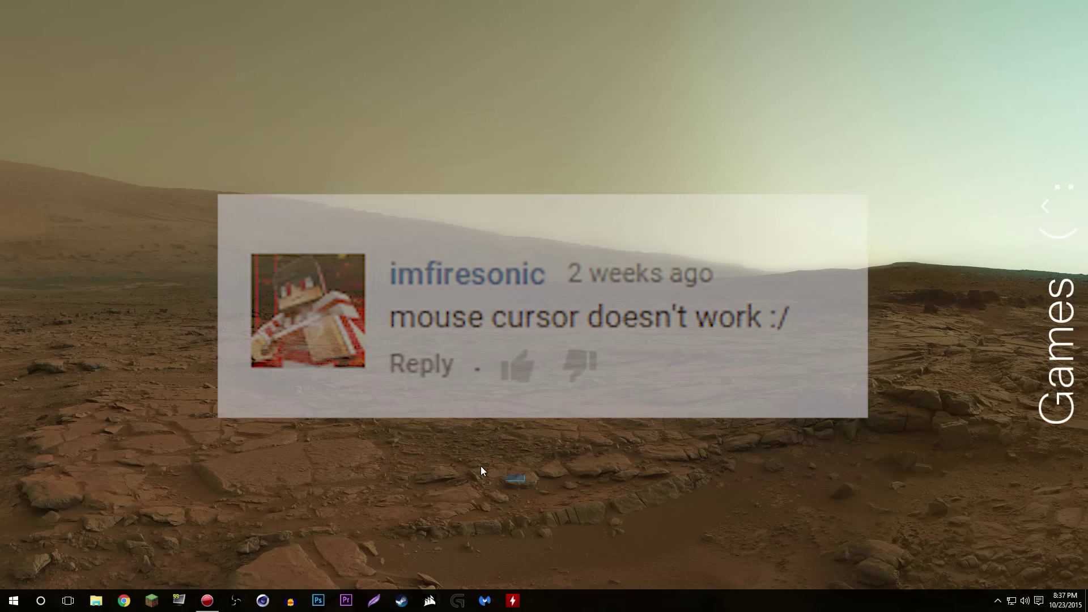
{"action": "left_click_drag", "start_coordinate": [522, 481], "coordinate": [338, 418]}
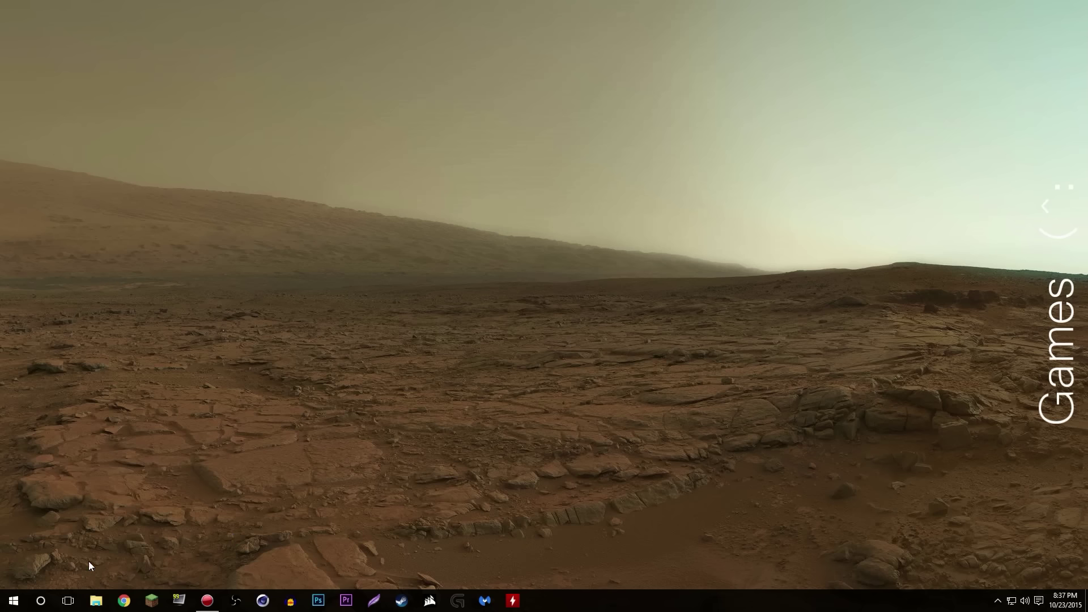
{"action": "left_click", "coordinate": [8, 605]}
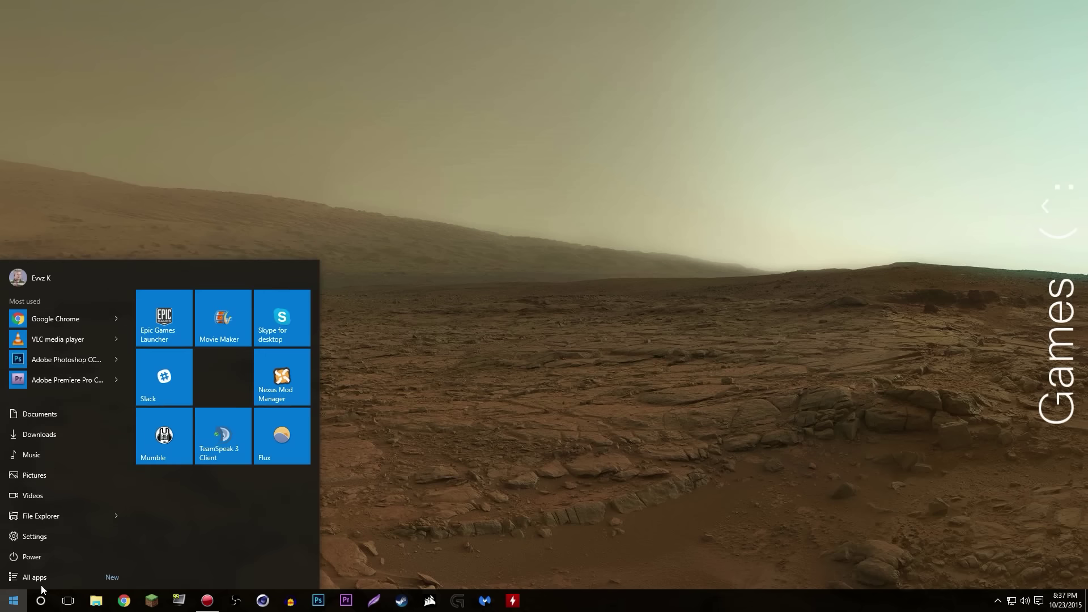
{"action": "left_click", "coordinate": [8, 605]}
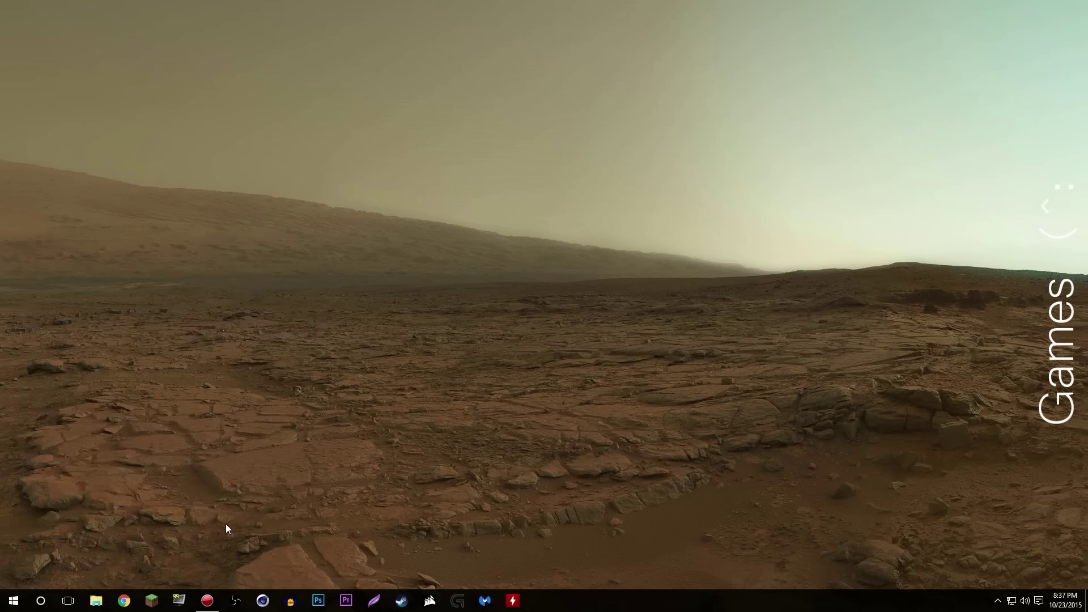
Open Chrome to the channel page and pause its first uploaded video.
{"action": "left_click", "coordinate": [122, 600]}
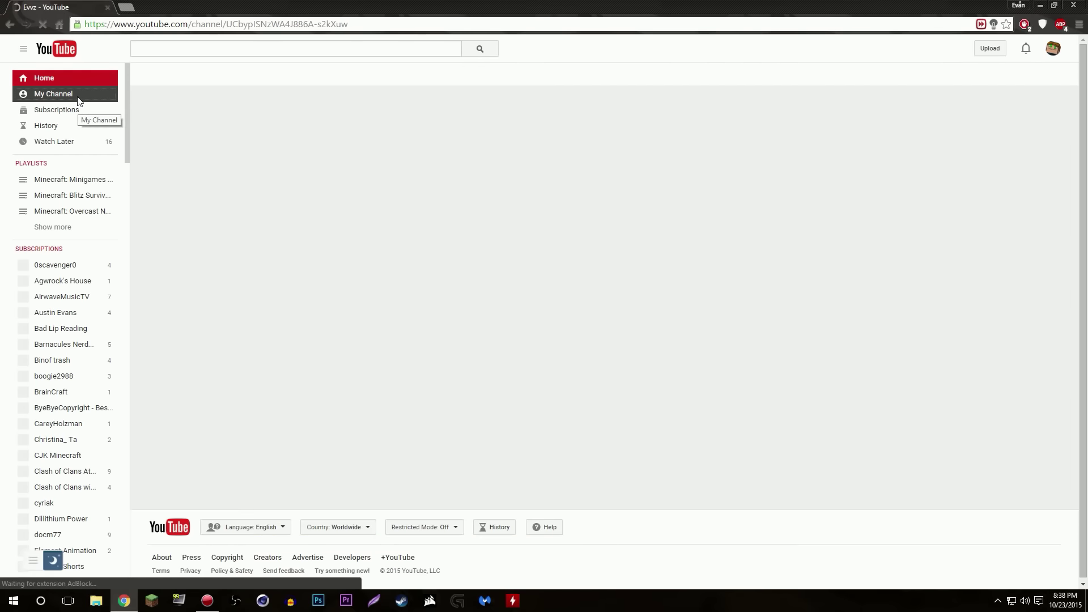
{"action": "scroll", "coordinate": [191, 375], "scroll_direction": "down", "scroll_amount": 5}
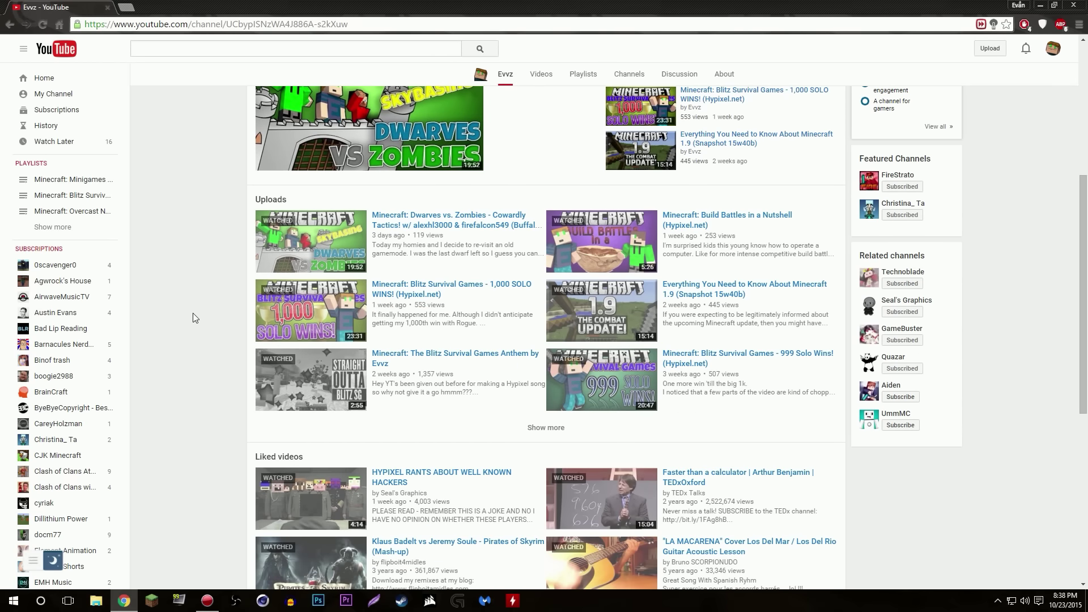
{"action": "left_click", "coordinate": [283, 251]}
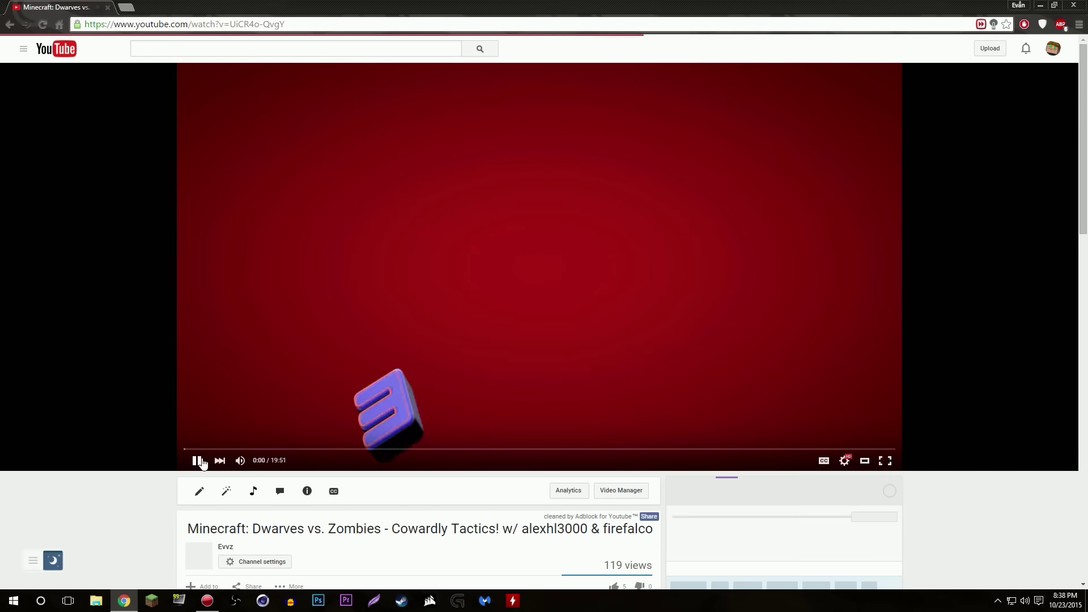
{"action": "left_click", "coordinate": [197, 460]}
Expand the video description and follow the Mouse cursor link to Greeny Cursors.
{"action": "scroll", "coordinate": [408, 454], "scroll_direction": "down", "scroll_amount": 5}
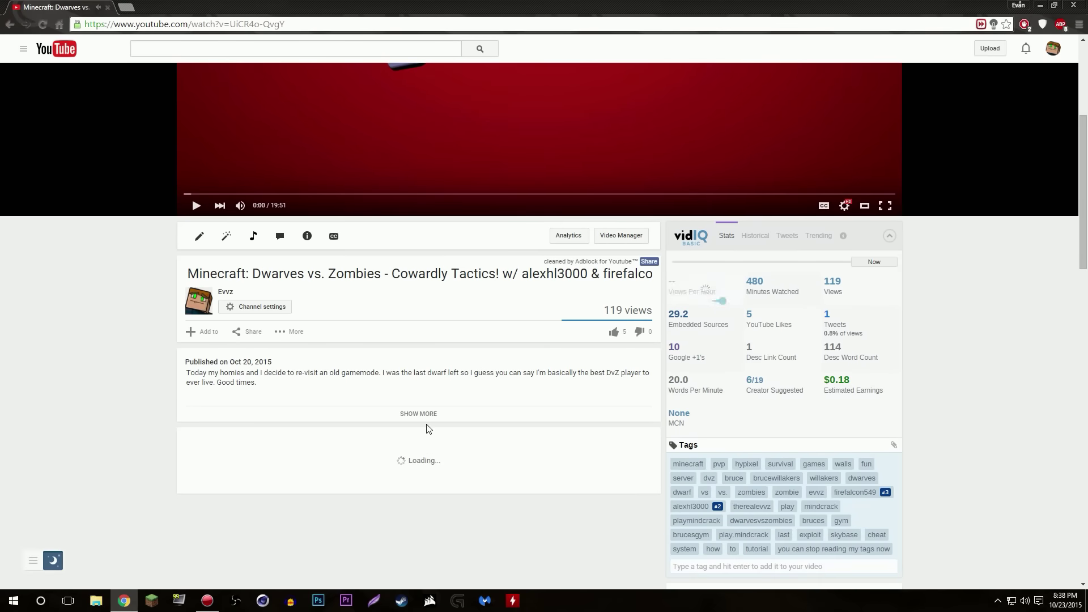
{"action": "left_click", "coordinate": [419, 414]}
{"action": "scroll", "coordinate": [351, 368], "scroll_direction": "down", "scroll_amount": 3}
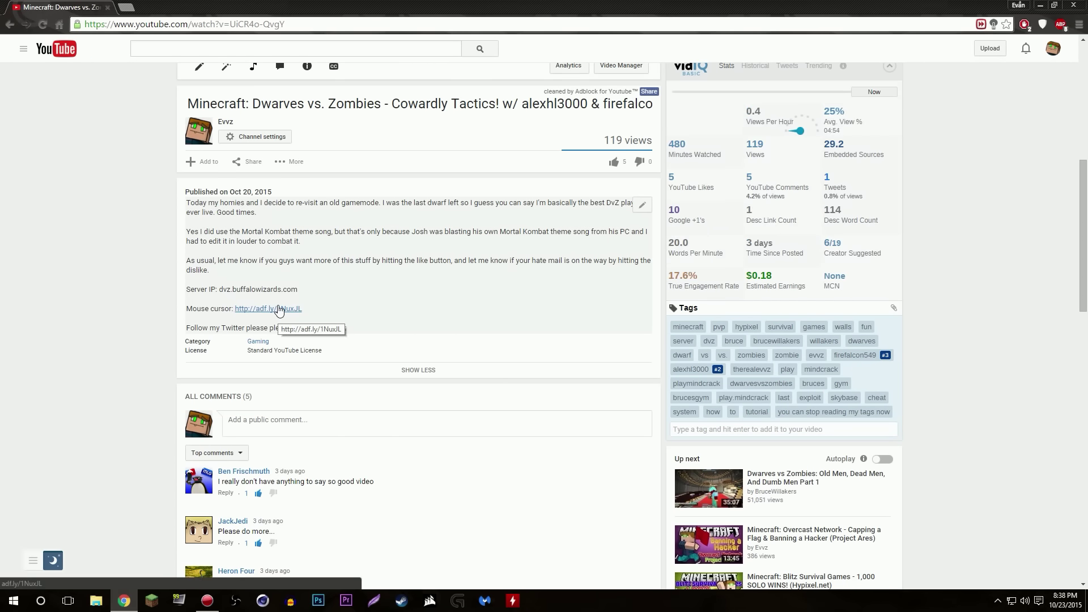
{"action": "left_click", "coordinate": [279, 310]}
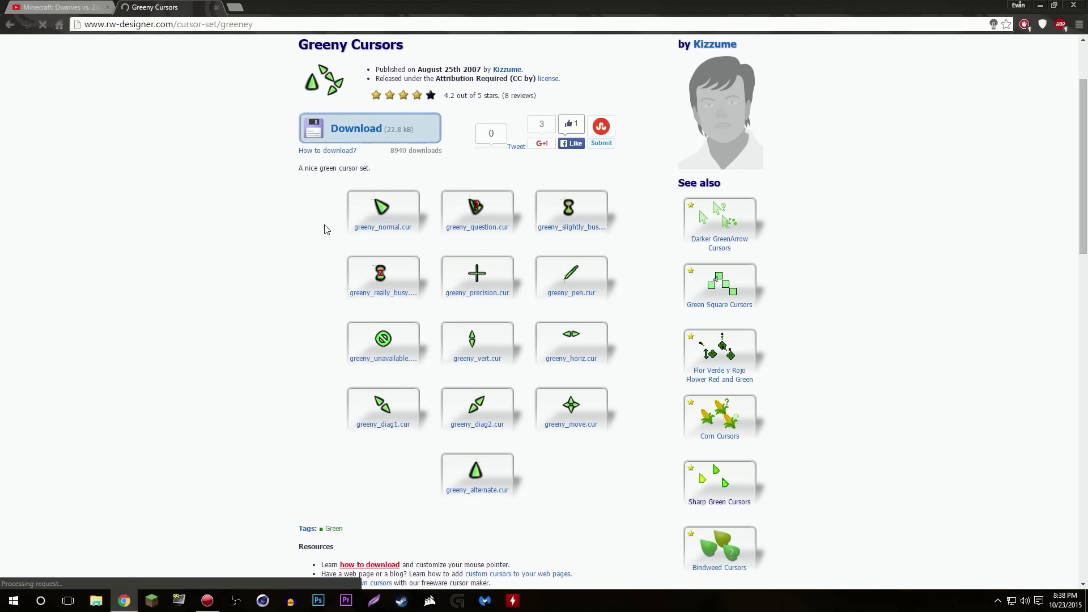
Download the Greeny cursor set as greeney (2).zip and close the download shelf.
{"action": "scroll", "coordinate": [497, 282], "scroll_direction": "up", "scroll_amount": 2}
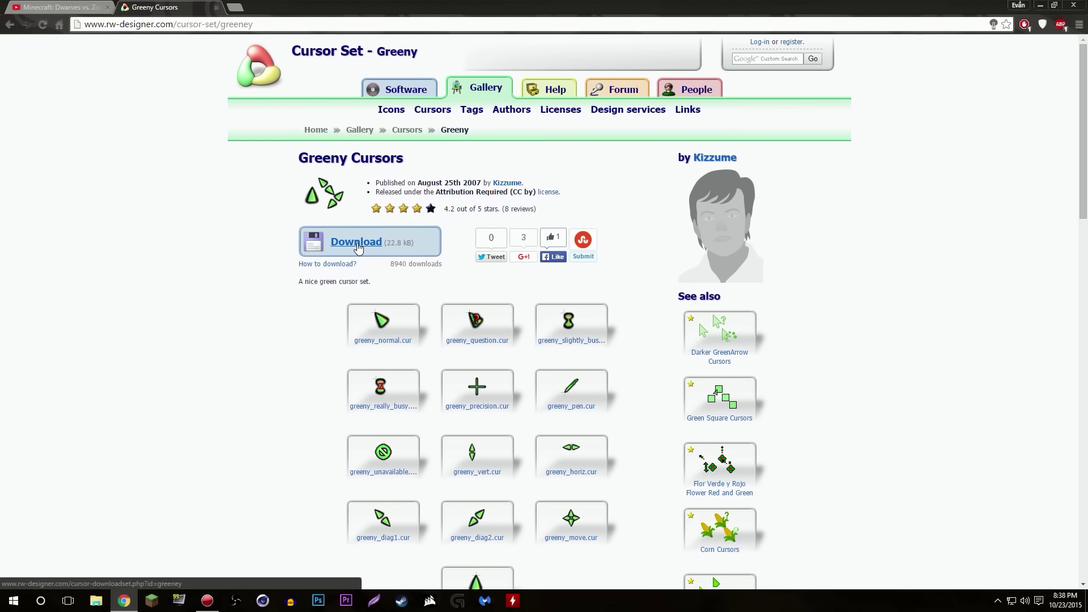
{"action": "left_click", "coordinate": [348, 238]}
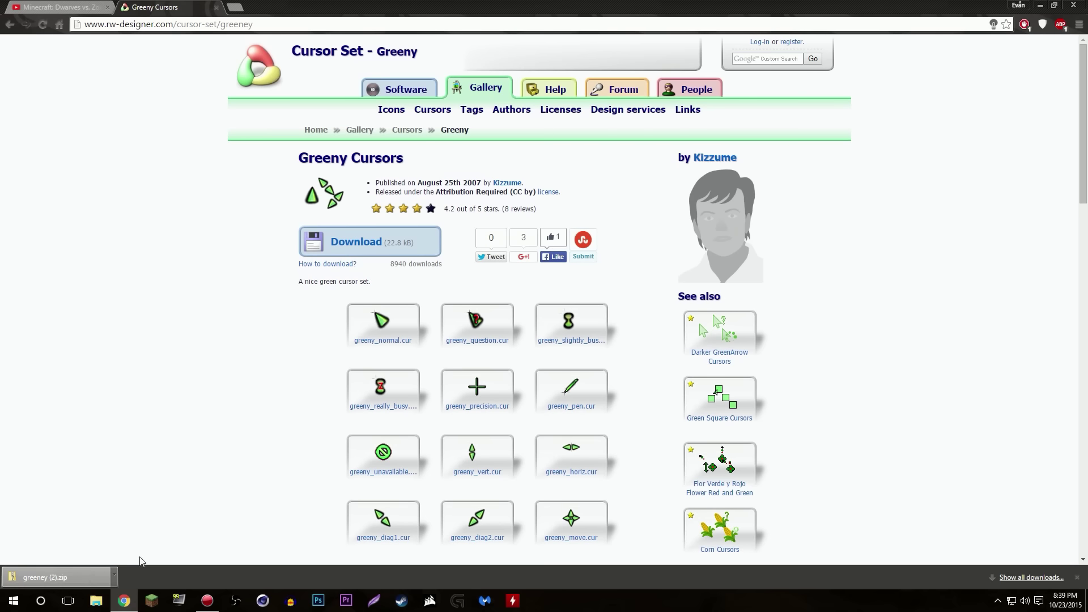
{"action": "left_click", "coordinate": [1076, 577]}
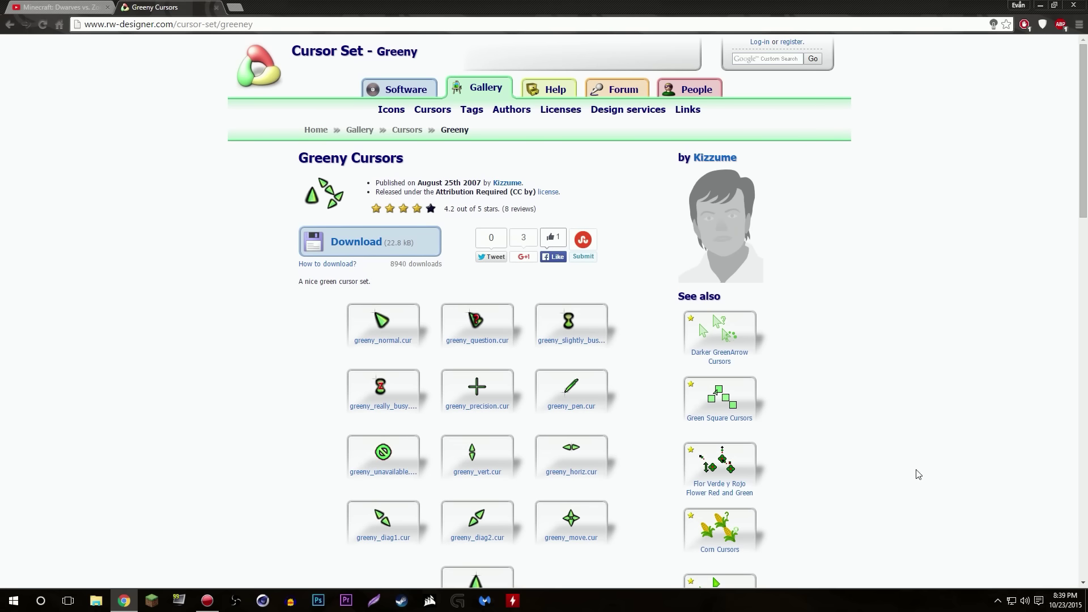
{"action": "scroll", "coordinate": [958, 457], "scroll_direction": "down", "scroll_amount": 3}
{"action": "scroll", "coordinate": [996, 439], "scroll_direction": "up", "scroll_amount": 3}
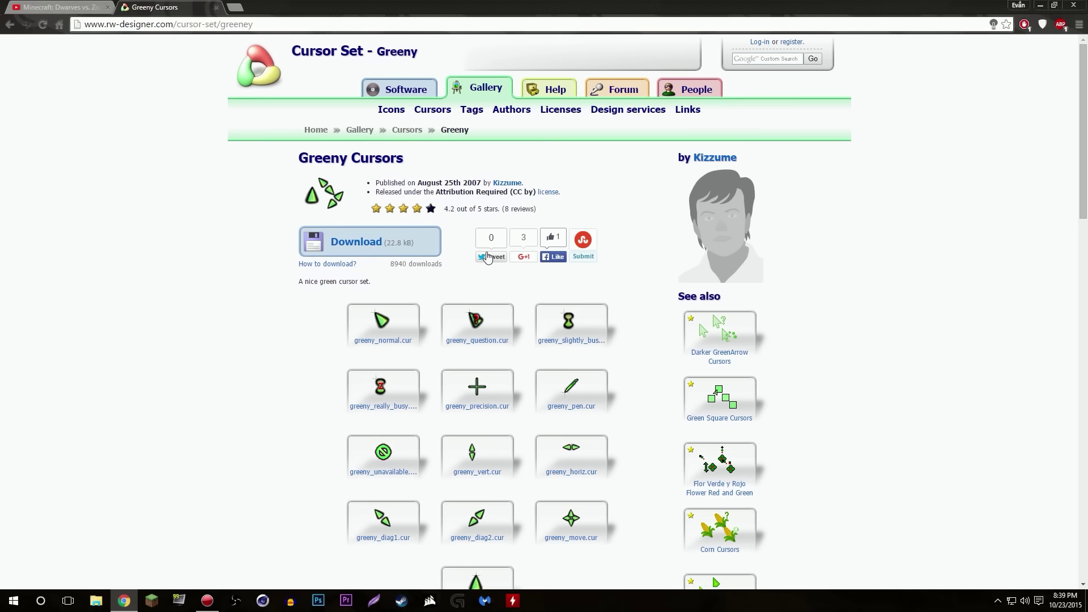
Download White Gradient Cursors from the cursor library and snap Chrome to the right half.
{"action": "left_click", "coordinate": [434, 116]}
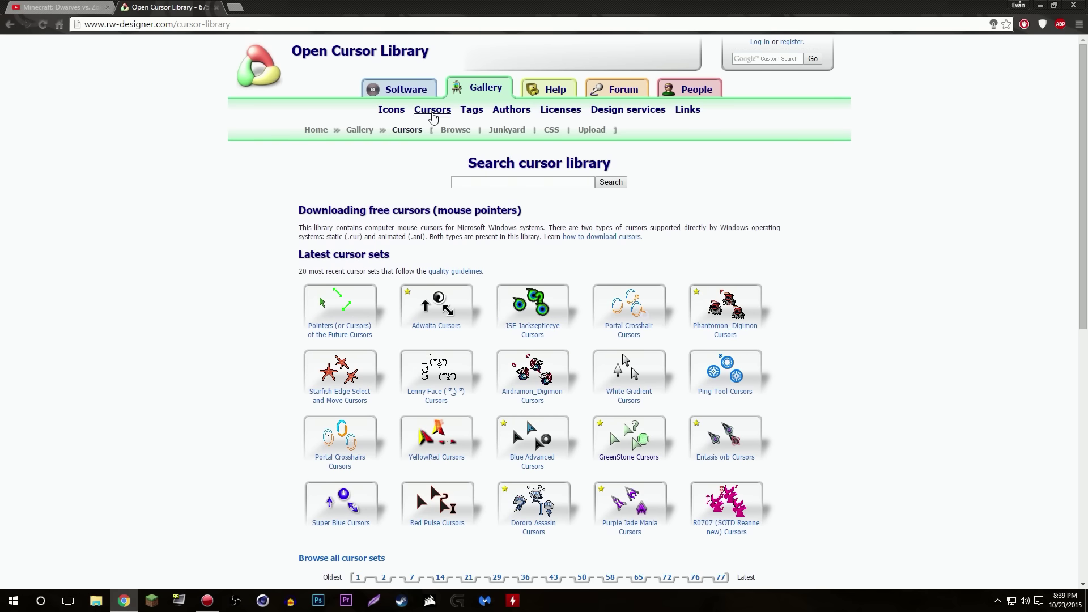
{"action": "scroll", "coordinate": [502, 264], "scroll_direction": "down", "scroll_amount": 3}
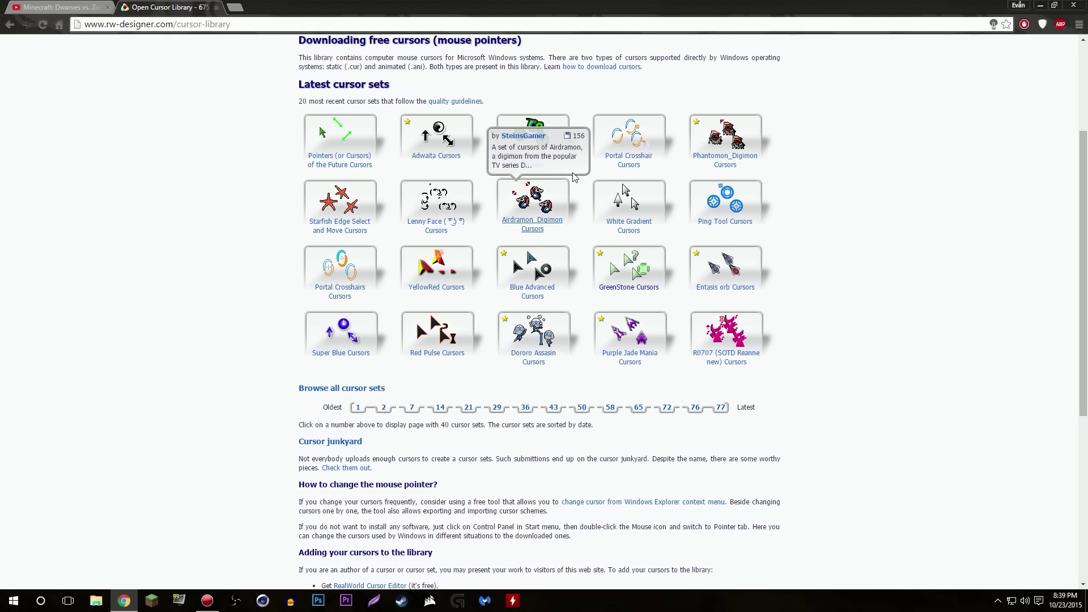
{"action": "left_click", "coordinate": [628, 212]}
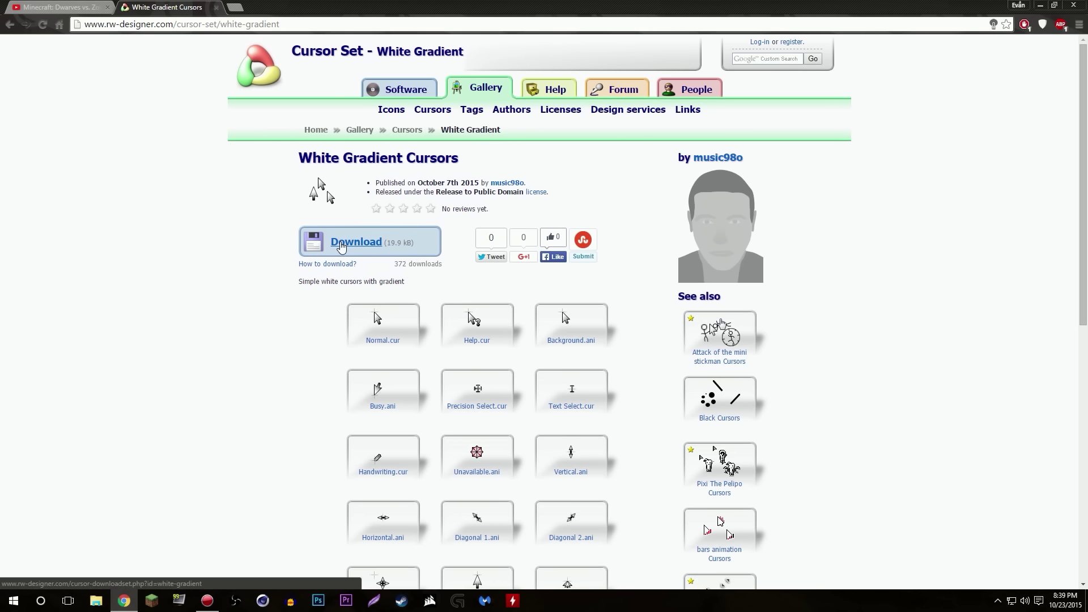
{"action": "left_click", "coordinate": [337, 251]}
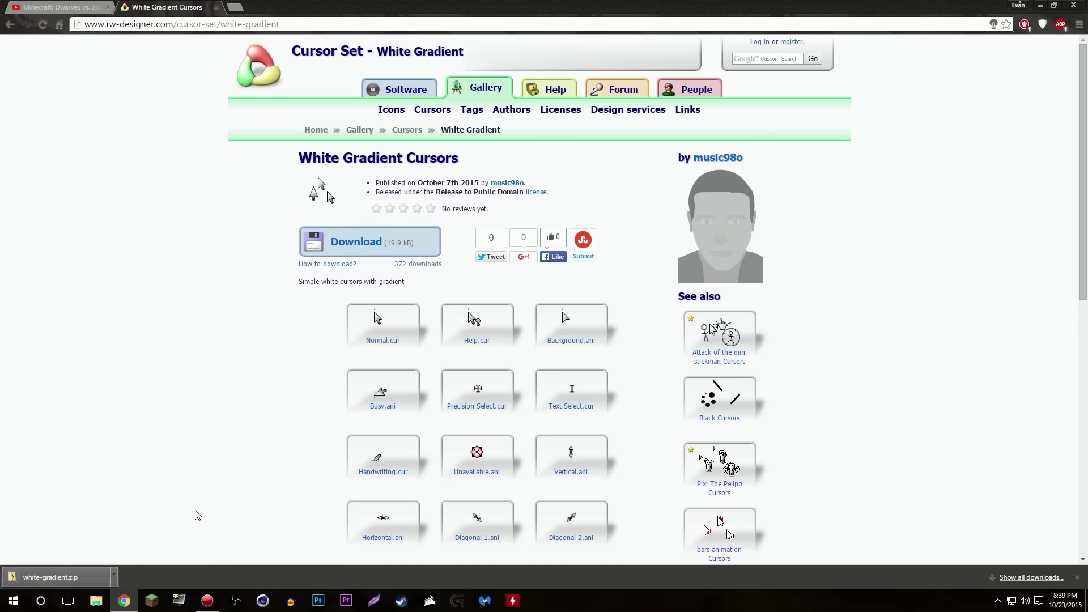
{"action": "key", "text": "super+Right"}
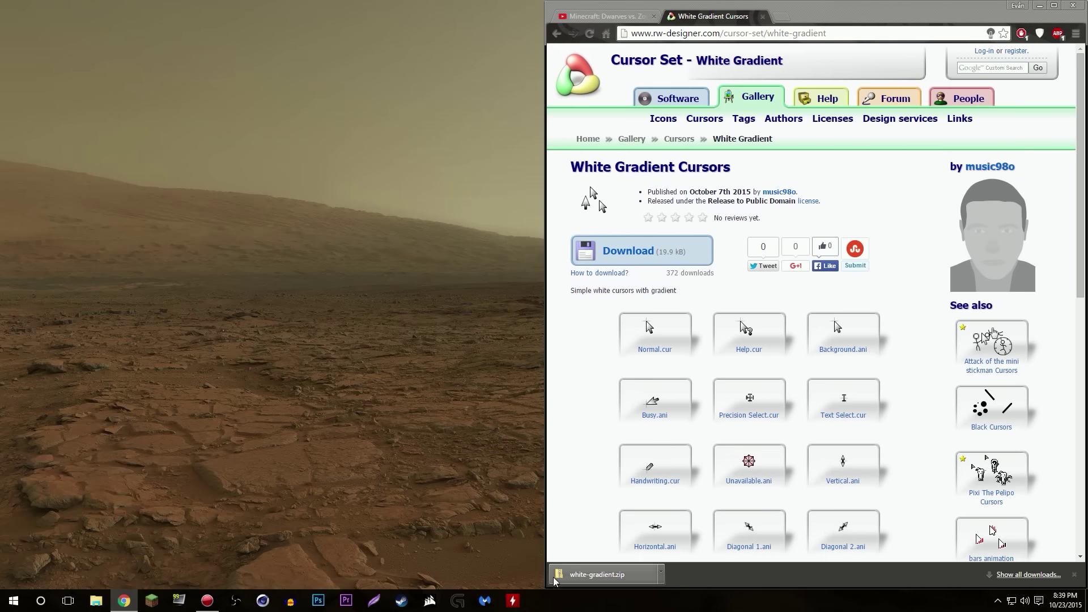
Extract white-gradient.zip from the desktop into a white-gradient folder, then close Explorer and Chrome.
{"action": "left_click_drag", "start_coordinate": [596, 574], "coordinate": [220, 207]}
{"action": "right_click", "coordinate": [232, 205]}
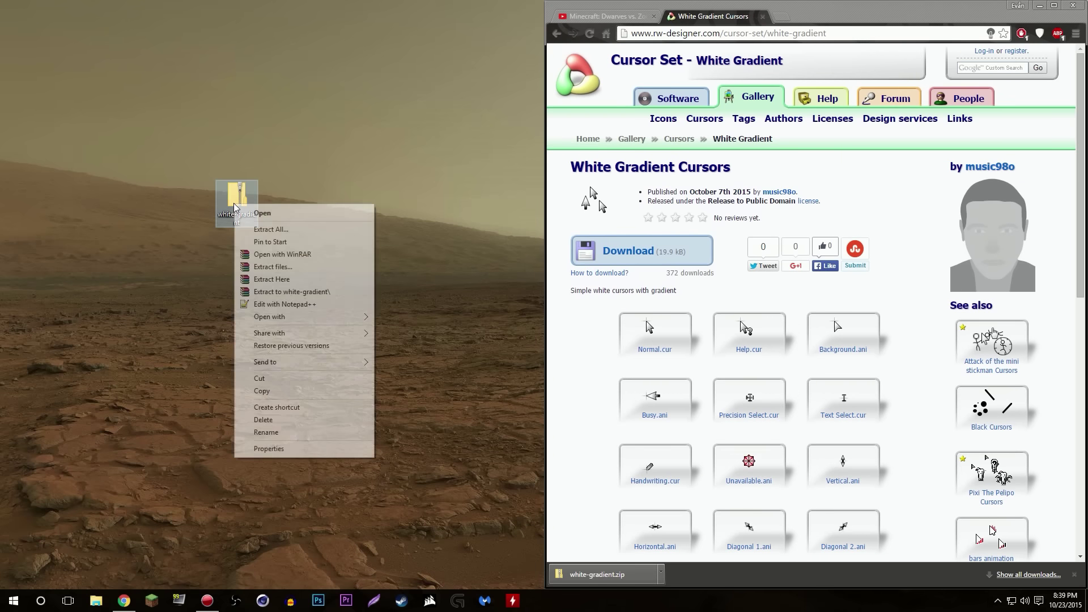
{"action": "left_click", "coordinate": [264, 227]}
{"action": "left_click", "coordinate": [649, 408]}
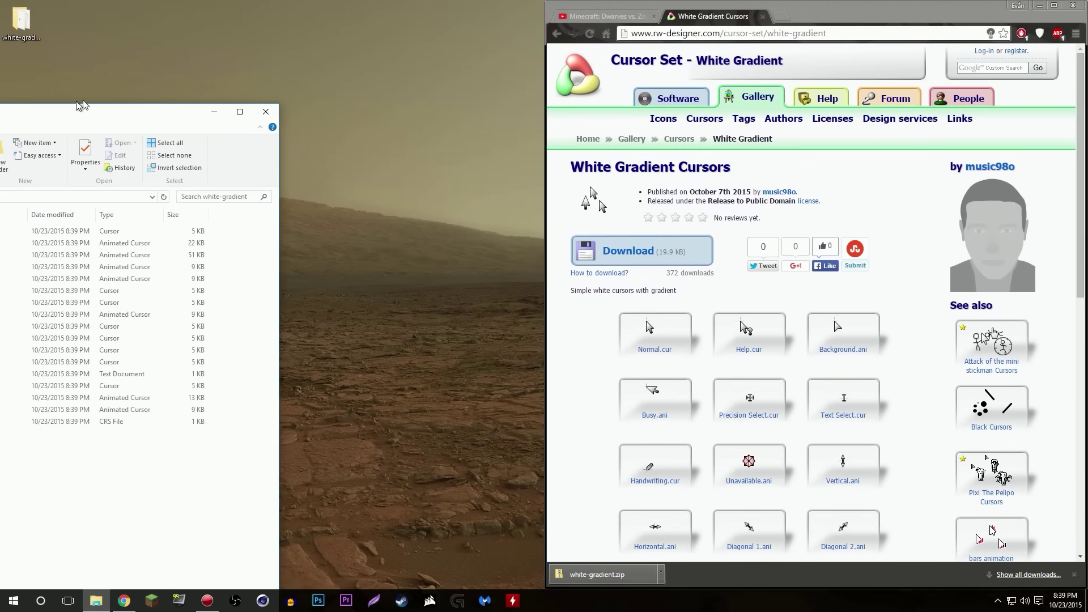
{"action": "left_click_drag", "start_coordinate": [328, 445], "coordinate": [313, 479]}
{"action": "key", "text": "alt+F4"}
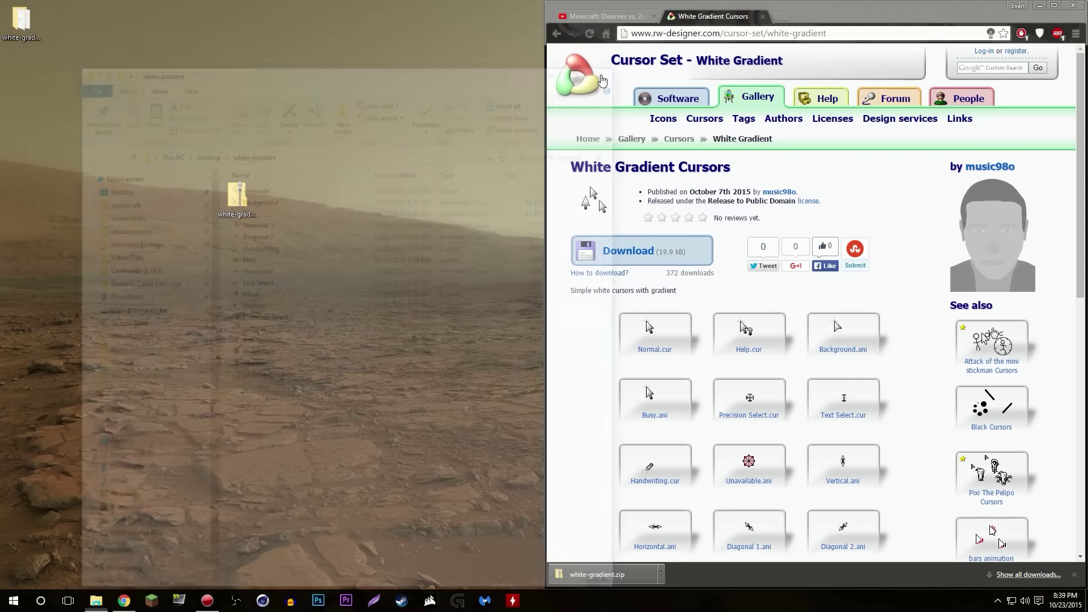
{"action": "left_click_drag", "start_coordinate": [93, 112], "coordinate": [23, 80]}
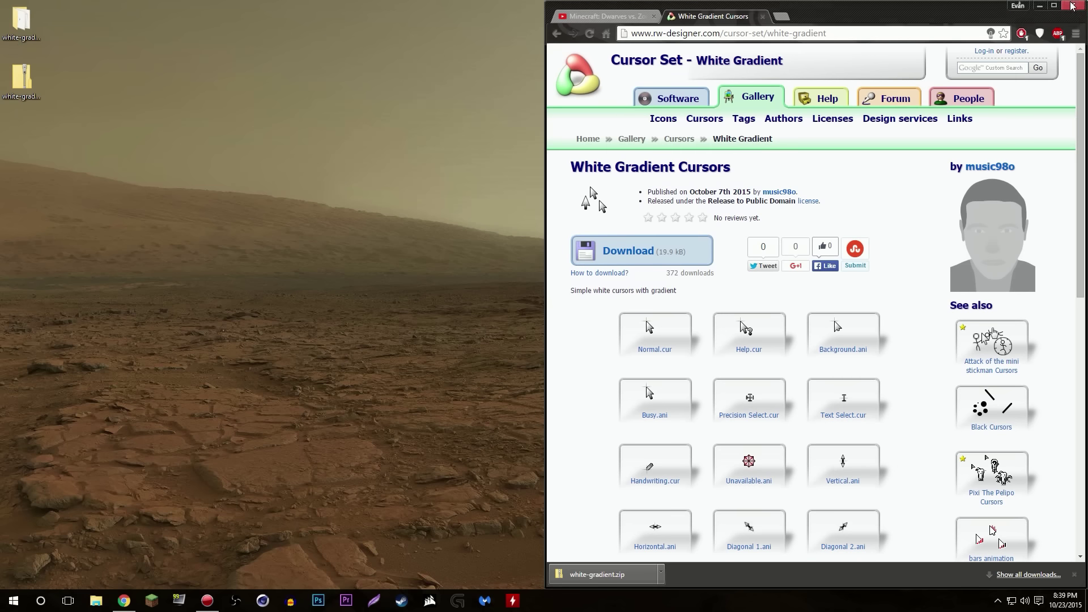
{"action": "key", "text": "alt+F4"}
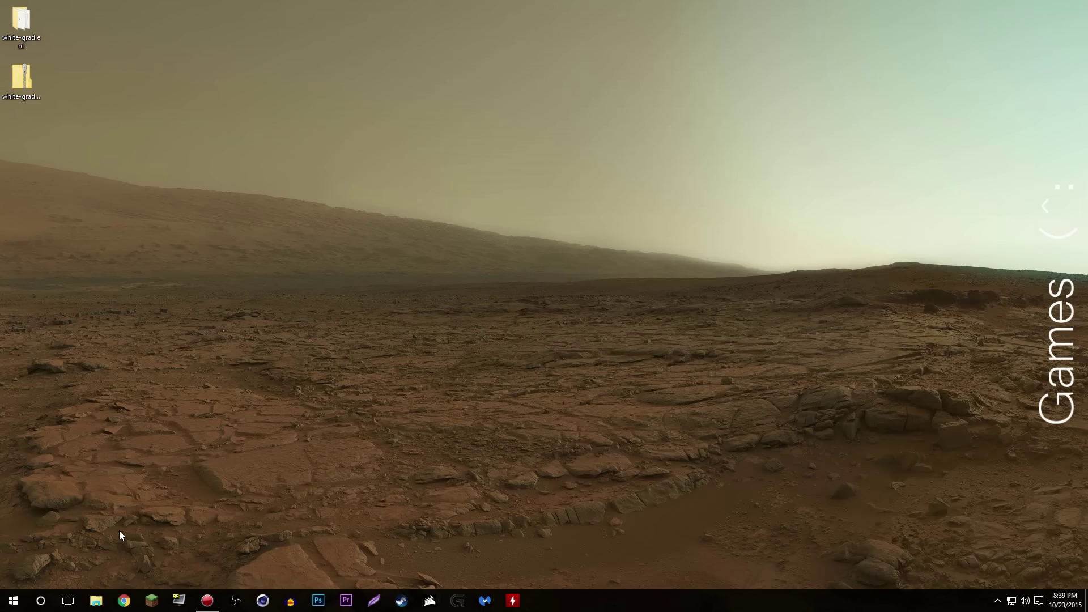
Open the mouse pointer settings by searching 'pointer' and centre the Mouse Properties window.
{"action": "left_click", "coordinate": [14, 600]}
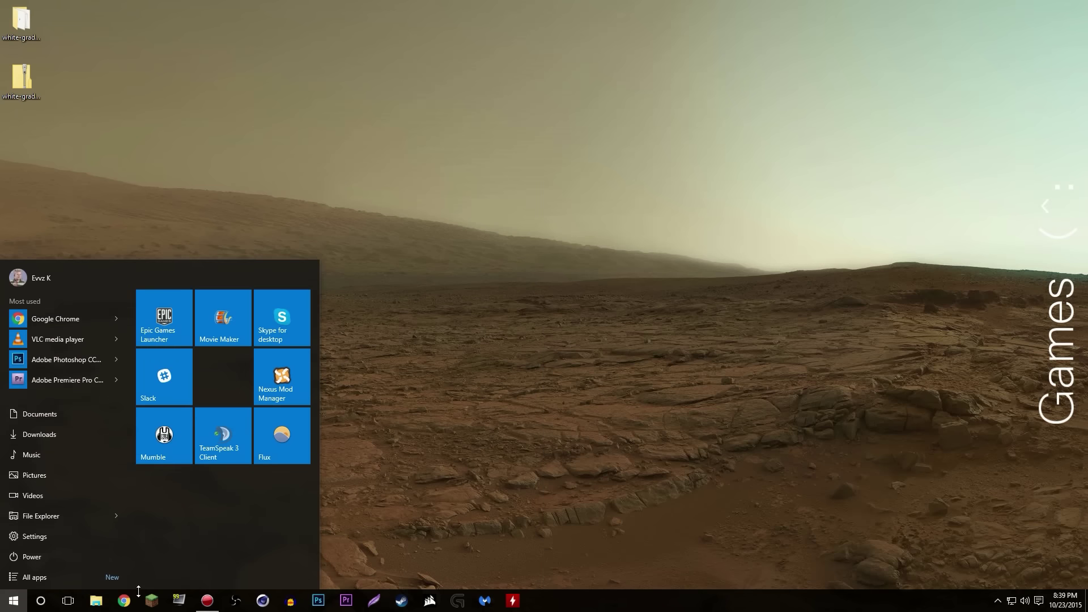
{"action": "type", "text": "pointer"}
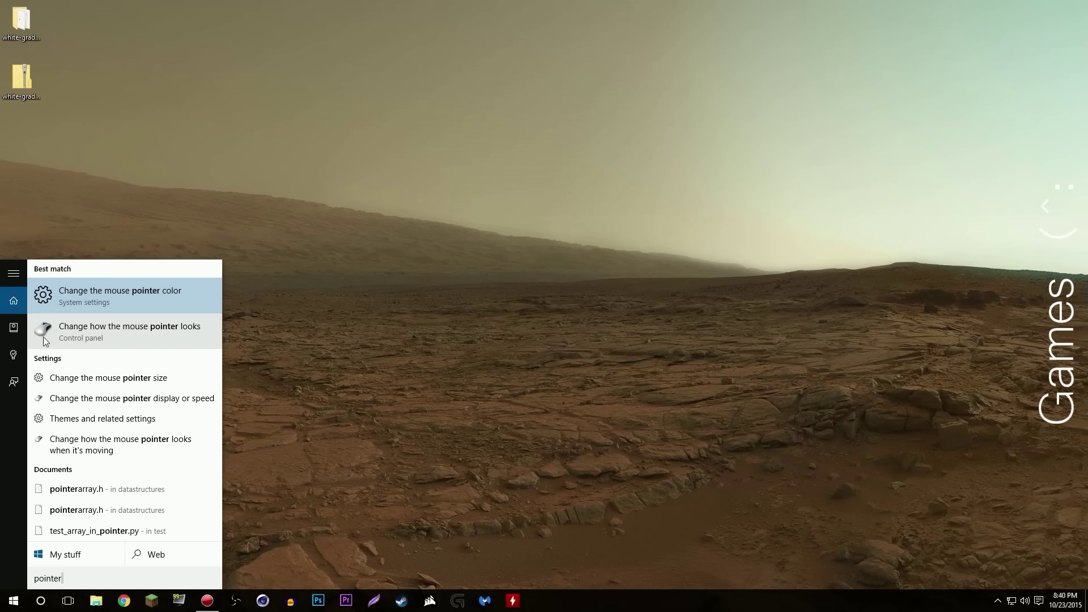
{"action": "left_click", "coordinate": [120, 322]}
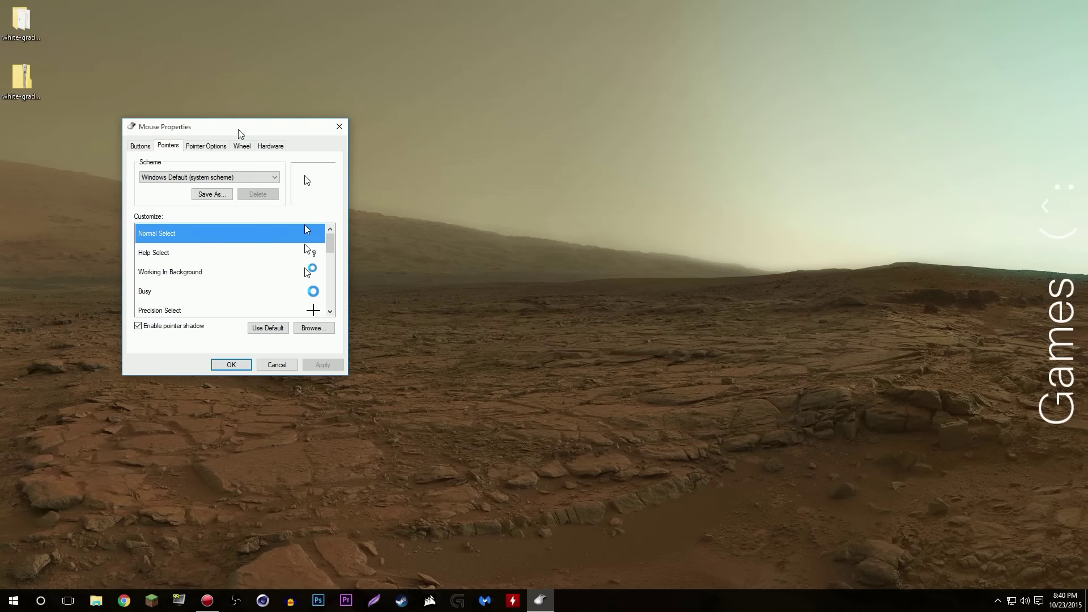
{"action": "left_click_drag", "start_coordinate": [238, 133], "coordinate": [490, 135]}
{"action": "left_click_drag", "start_coordinate": [364, 98], "coordinate": [657, 408]}
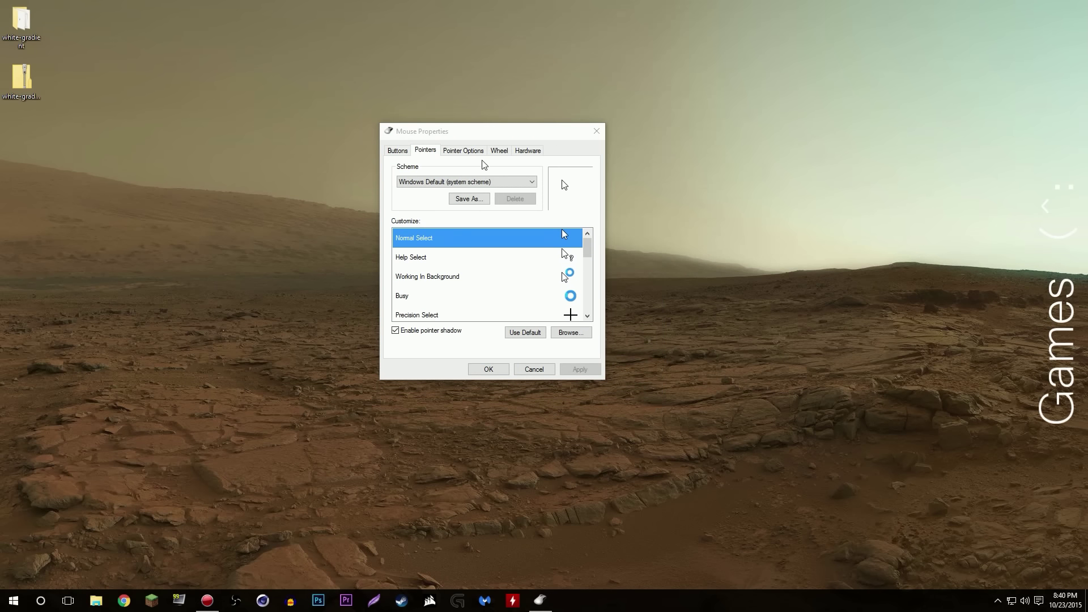
{"action": "left_click_drag", "start_coordinate": [466, 137], "coordinate": [502, 135]}
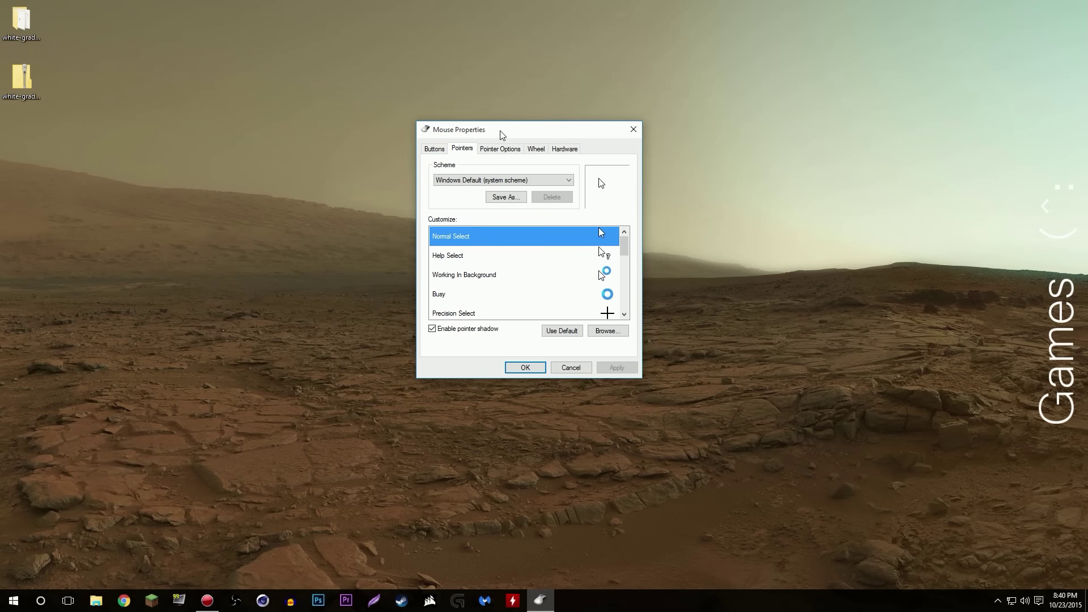
Preview the Windows Inverted (large) scheme, then apply the Green! scheme and close.
{"action": "left_click", "coordinate": [481, 179]}
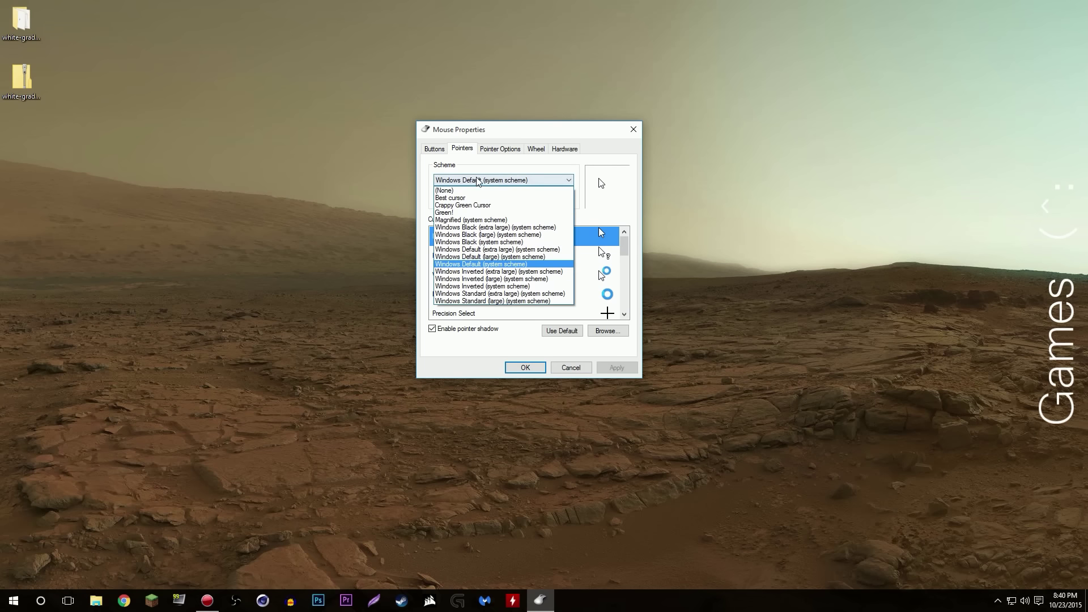
{"action": "left_click", "coordinate": [480, 181]}
{"action": "left_click", "coordinate": [481, 180]}
{"action": "left_click", "coordinate": [492, 278]}
{"action": "left_click", "coordinate": [479, 180]}
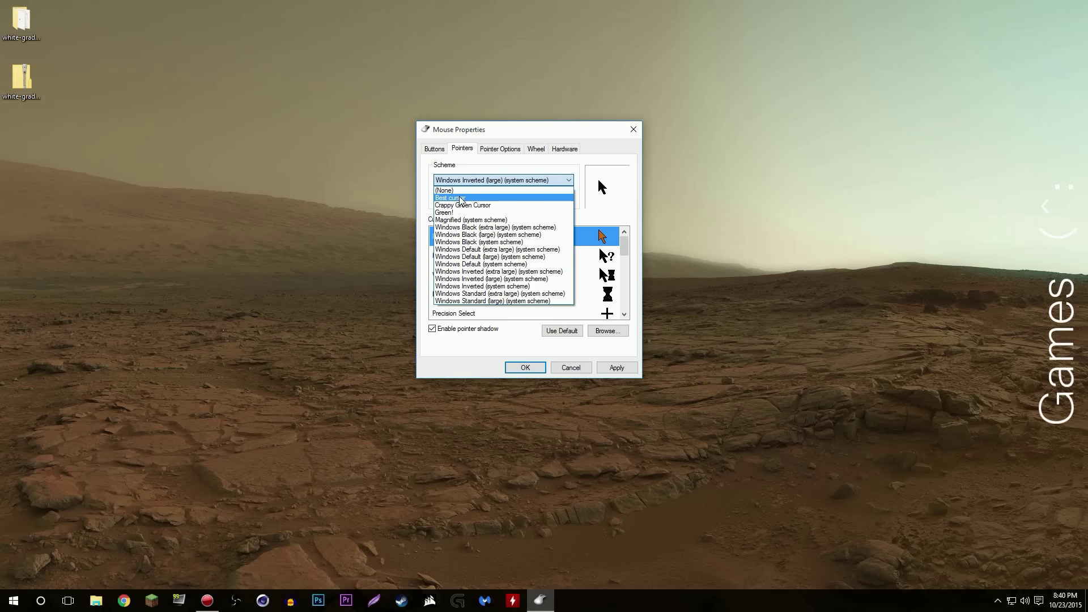
{"action": "left_click", "coordinate": [457, 212]}
{"action": "left_click", "coordinate": [524, 362]}
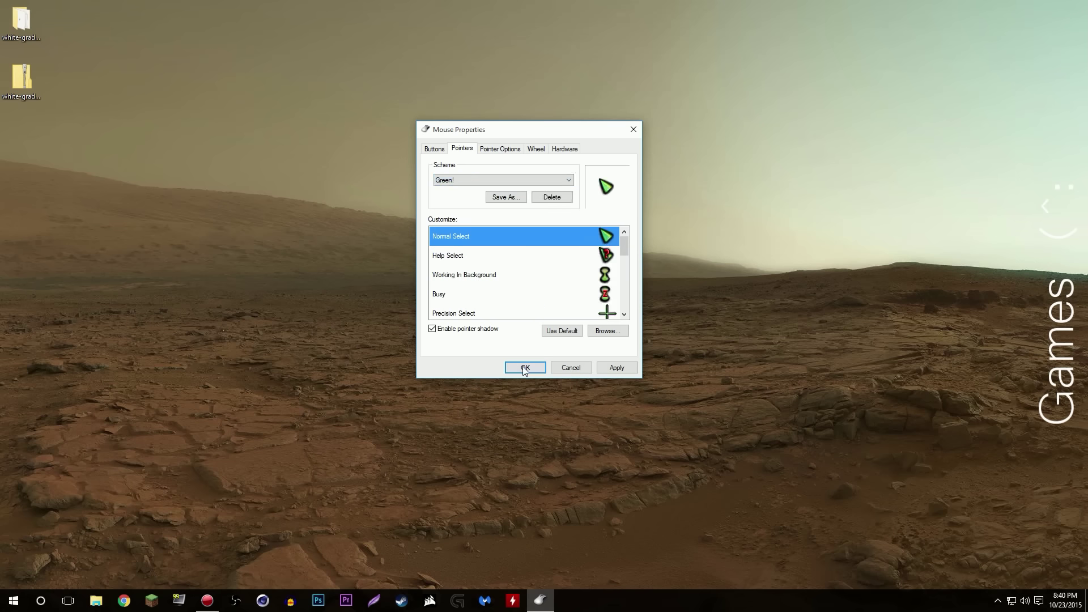
{"action": "left_click", "coordinate": [520, 365]}
Reopen the pointer settings through a 'pointer' search and set the scheme to (None).
{"action": "left_click", "coordinate": [27, 599]}
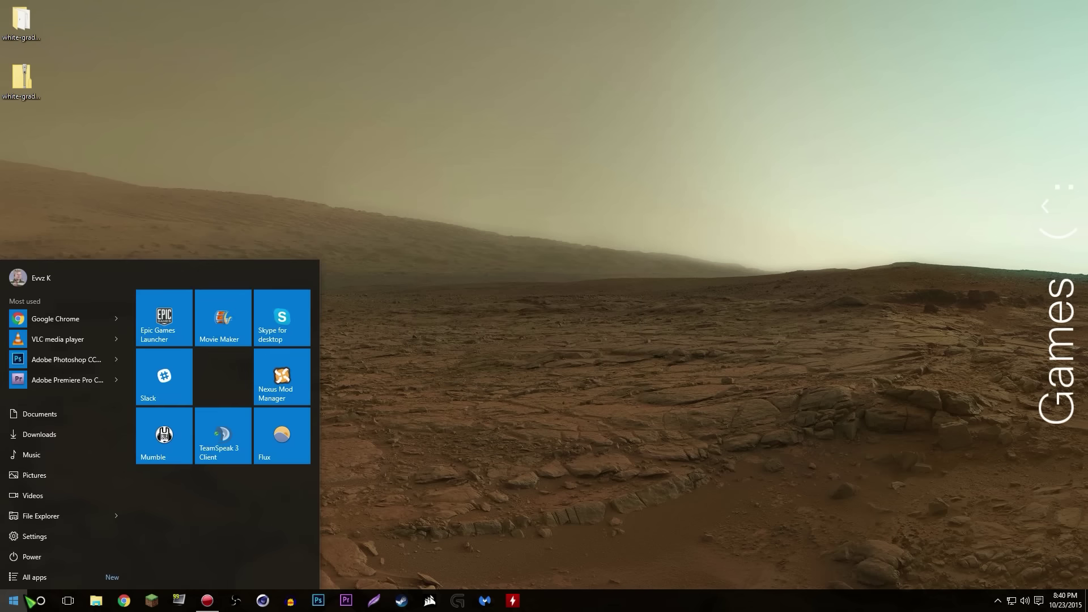
{"action": "type", "text": "pointer"}
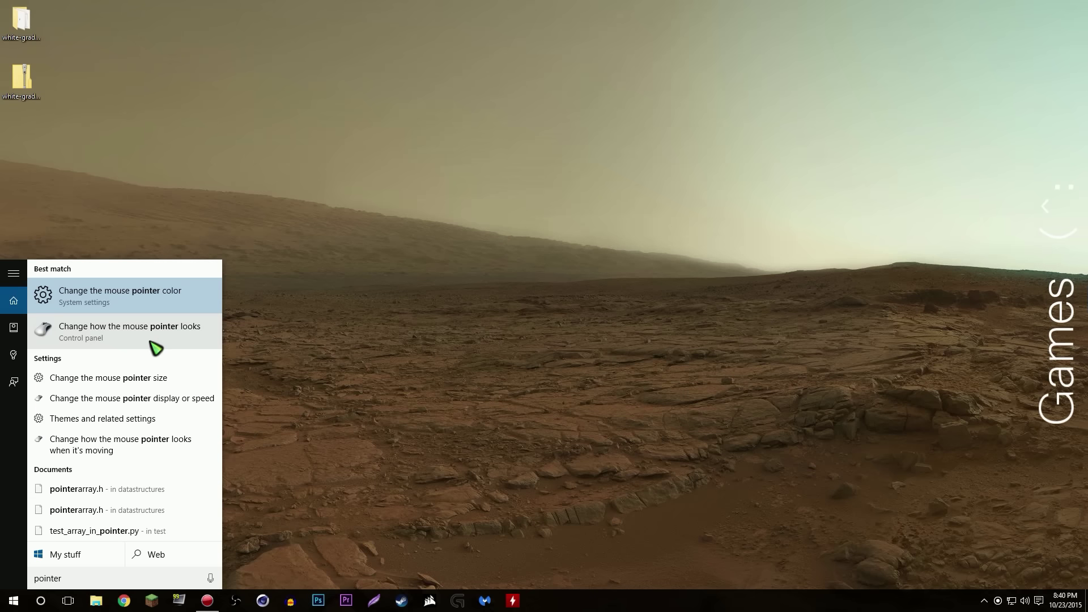
{"action": "left_click", "coordinate": [155, 344]}
{"action": "left_click_drag", "start_coordinate": [136, 24], "coordinate": [544, 139]}
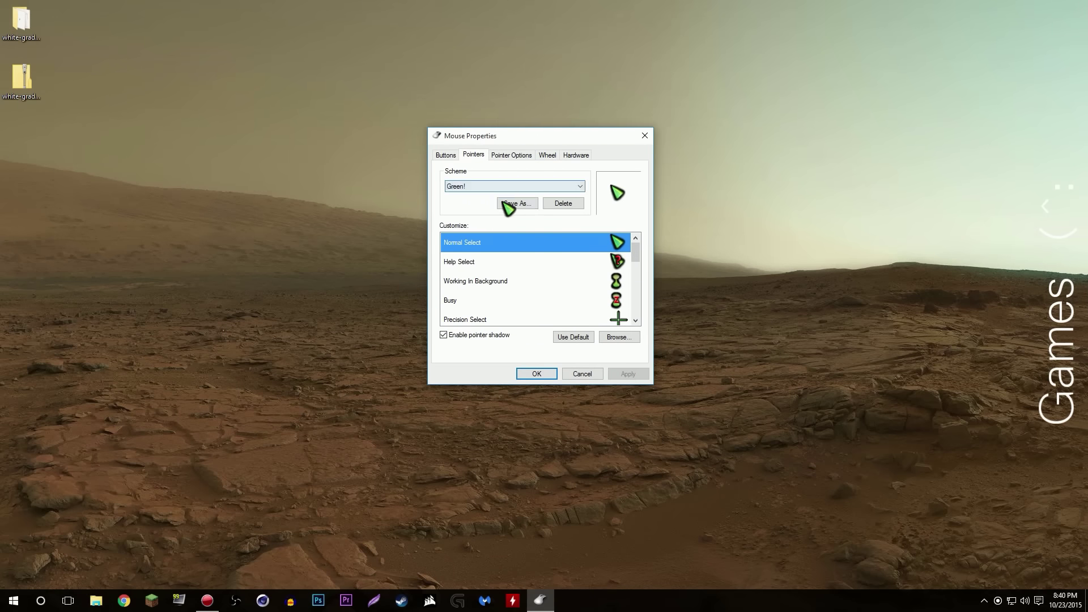
{"action": "left_click", "coordinate": [483, 186]}
{"action": "left_click", "coordinate": [484, 192]}
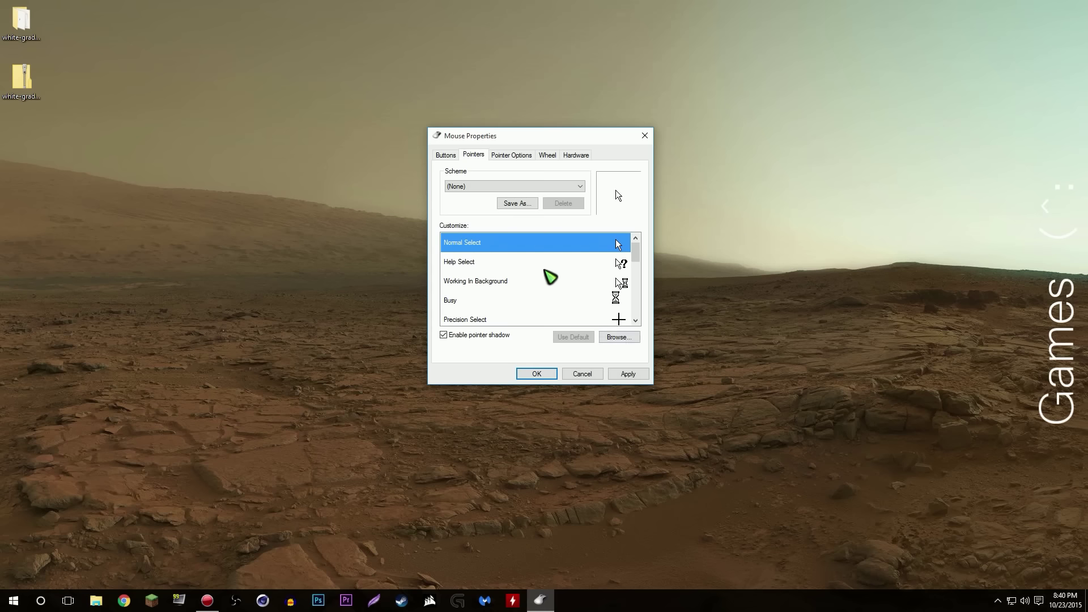
Select the Normal Select pointer in the Customize list.
{"action": "scroll", "coordinate": [554, 270], "scroll_direction": "down", "scroll_amount": 1}
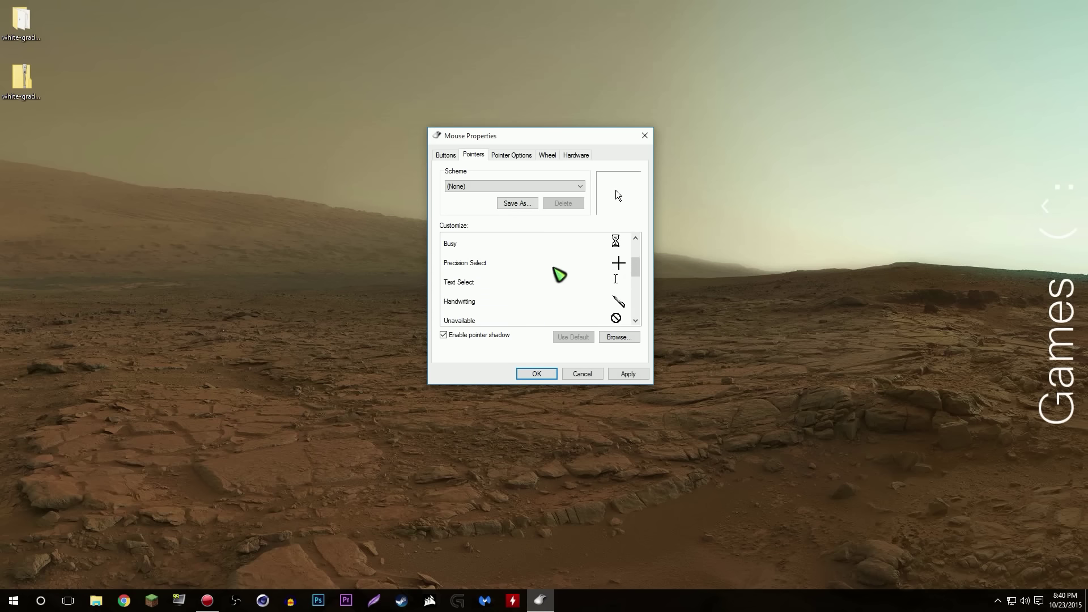
{"action": "scroll", "coordinate": [567, 281], "scroll_direction": "down", "scroll_amount": 3}
{"action": "scroll", "coordinate": [578, 277], "scroll_direction": "up", "scroll_amount": 4}
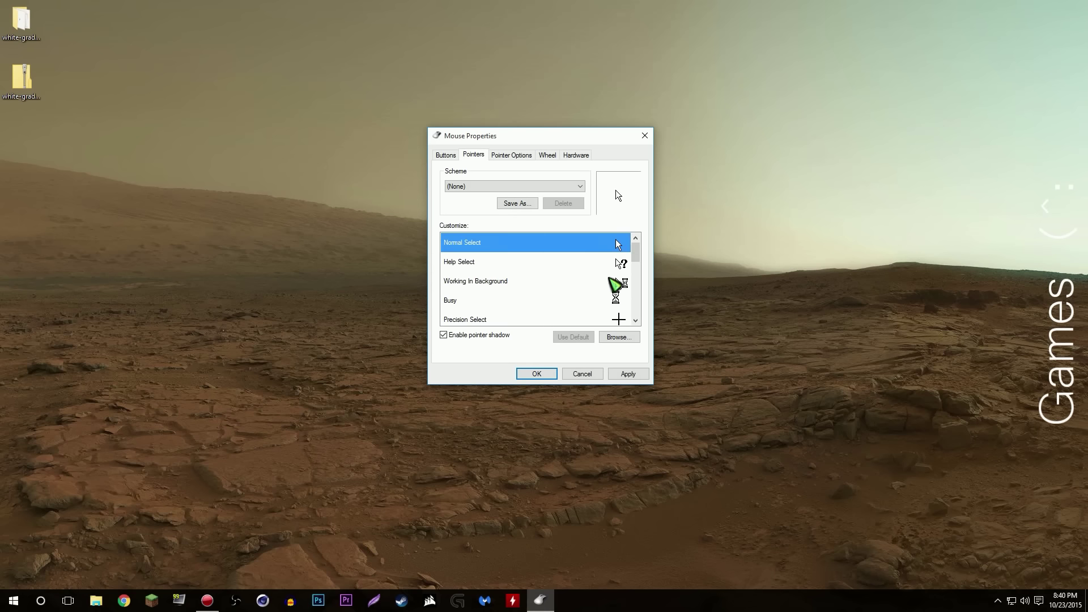
{"action": "scroll", "coordinate": [614, 271], "scroll_direction": "down", "scroll_amount": 1}
{"action": "mouse_move", "coordinate": [636, 256]}
{"action": "left_mouse_down"}
{"action": "mouse_move", "coordinate": [635, 301]}
{"action": "mouse_move", "coordinate": [640, 240]}
{"action": "left_mouse_up"}
{"action": "left_click", "coordinate": [587, 243]}
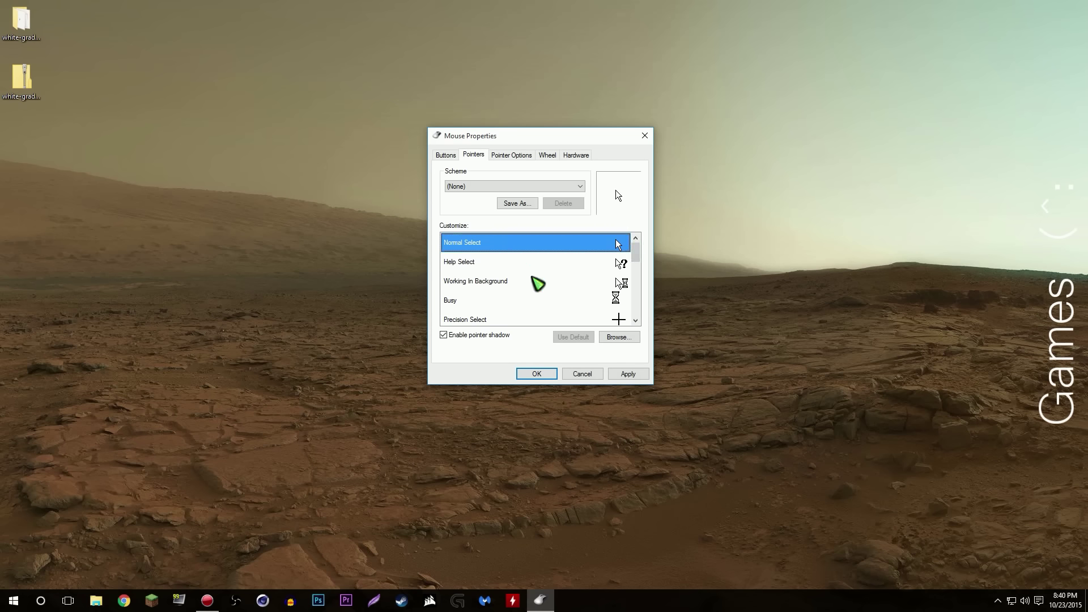
{"action": "scroll", "coordinate": [537, 283], "scroll_direction": "down", "scroll_amount": 4}
{"action": "scroll", "coordinate": [547, 317], "scroll_direction": "up", "scroll_amount": 4}
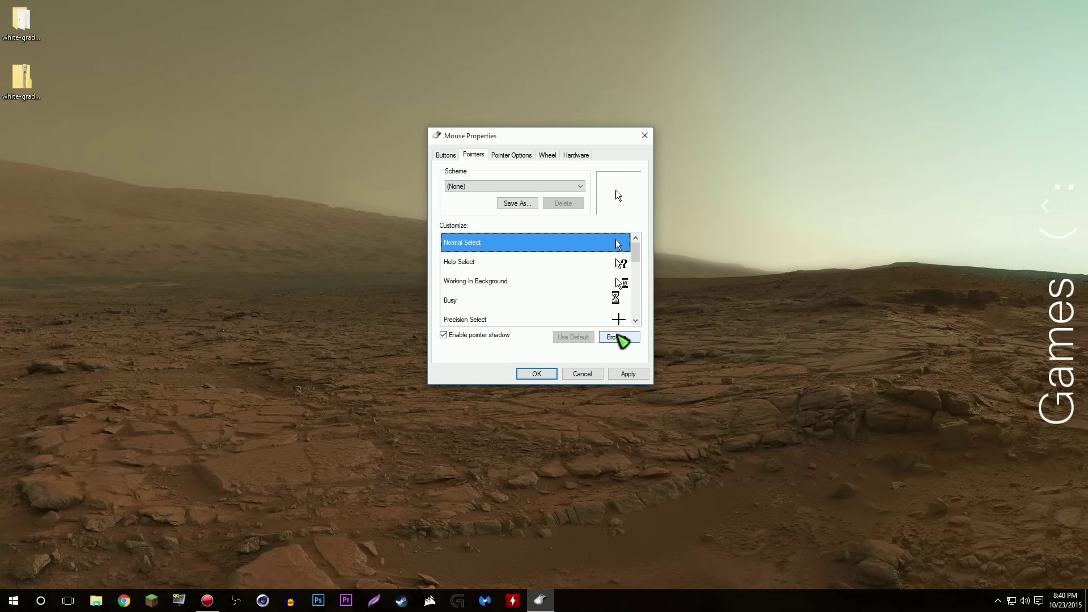
Assign the Normal cursor from the Desktop white-gradient folder to Normal Select.
{"action": "left_click", "coordinate": [619, 337]}
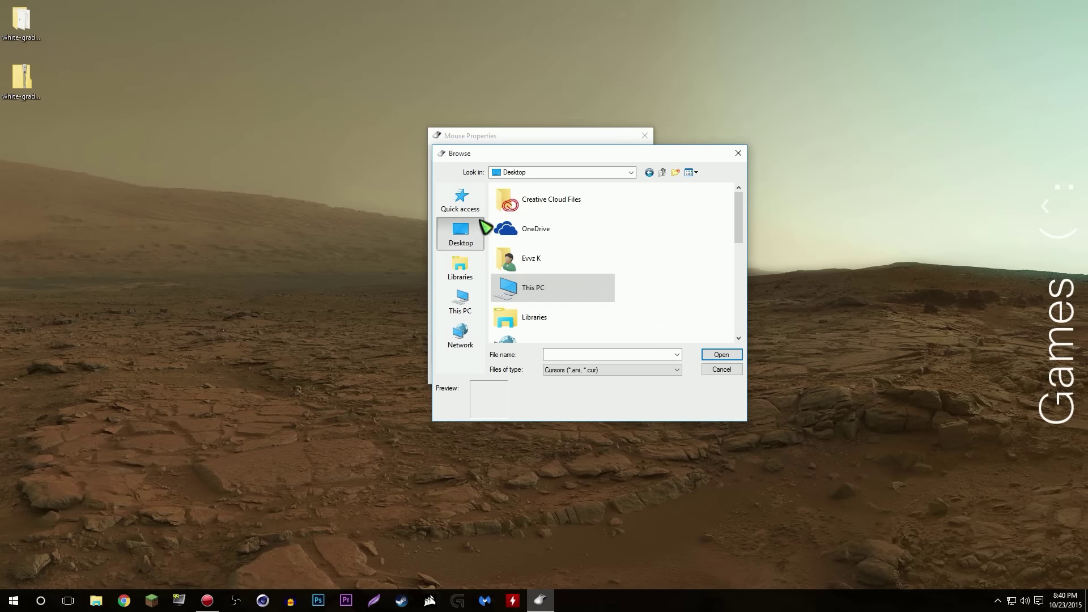
{"action": "scroll", "coordinate": [559, 286], "scroll_direction": "down", "scroll_amount": 3}
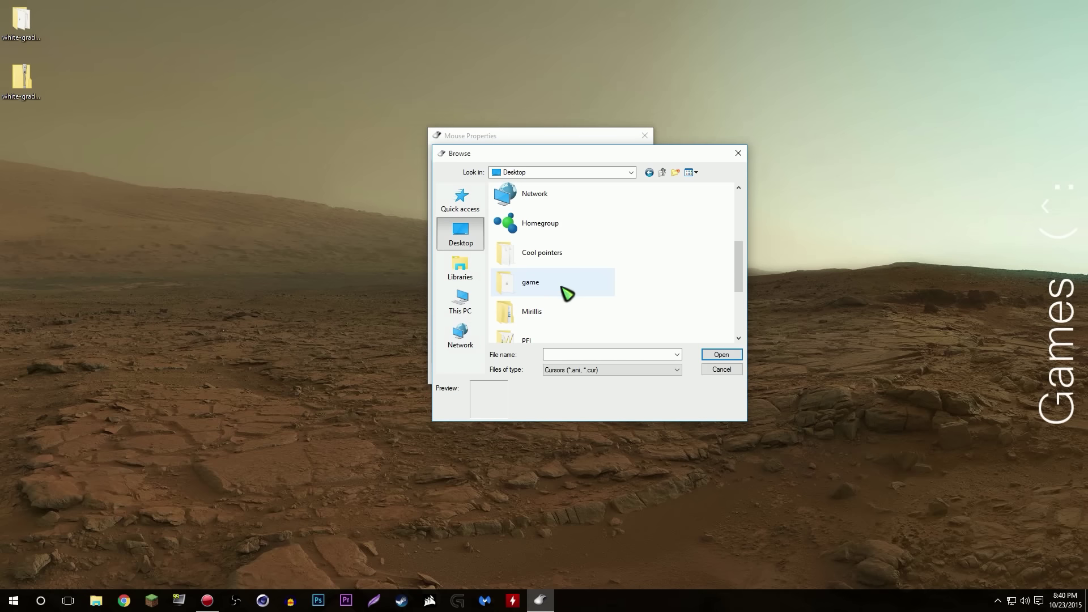
{"action": "left_click_drag", "start_coordinate": [737, 267], "coordinate": [744, 327]}
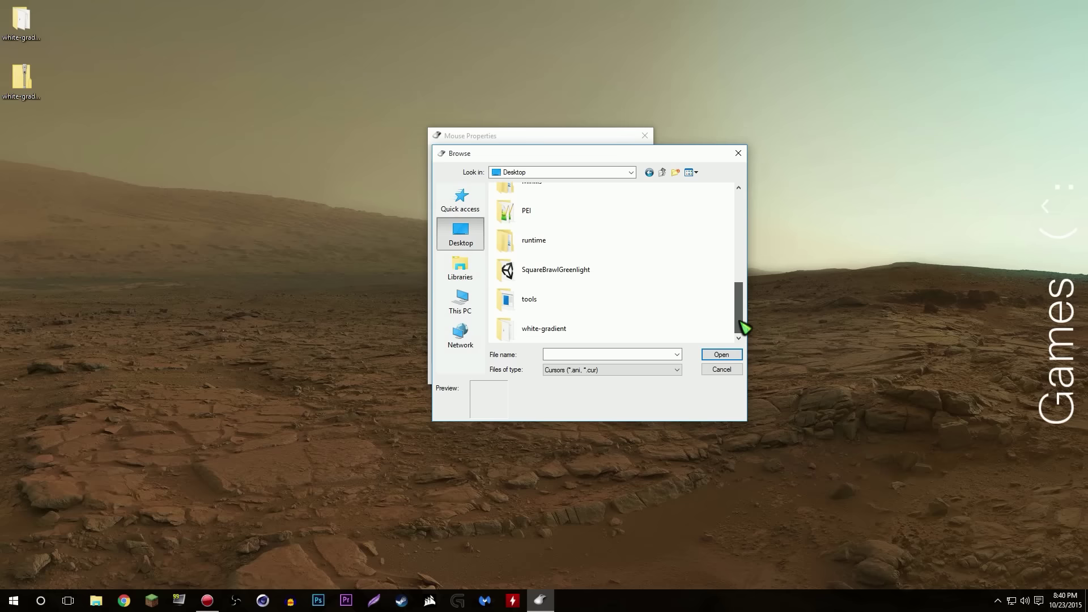
{"action": "double_click", "coordinate": [539, 329]}
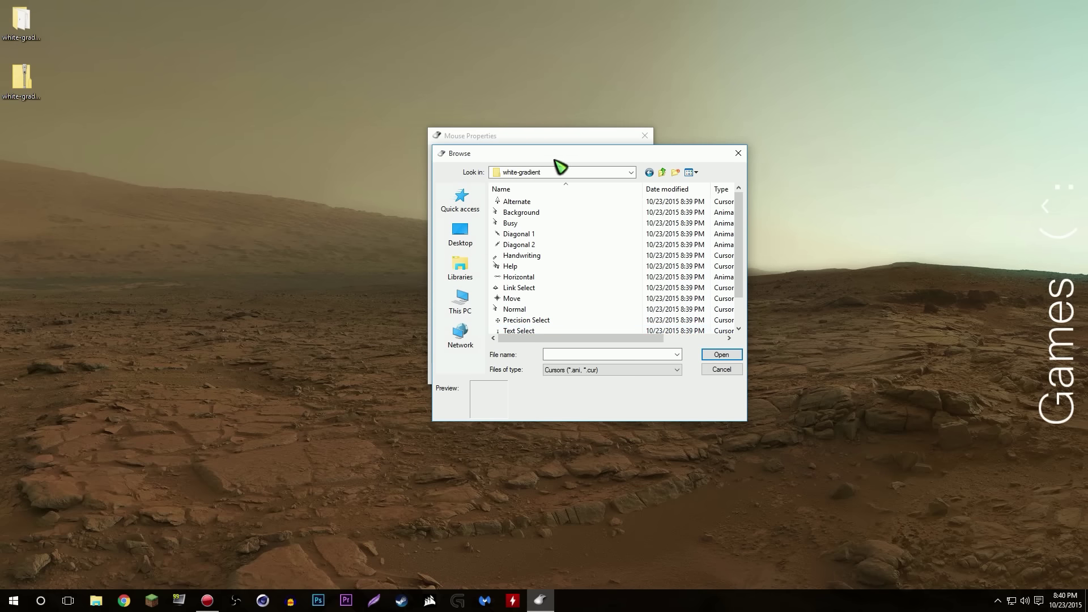
{"action": "left_click_drag", "start_coordinate": [557, 159], "coordinate": [220, 171]}
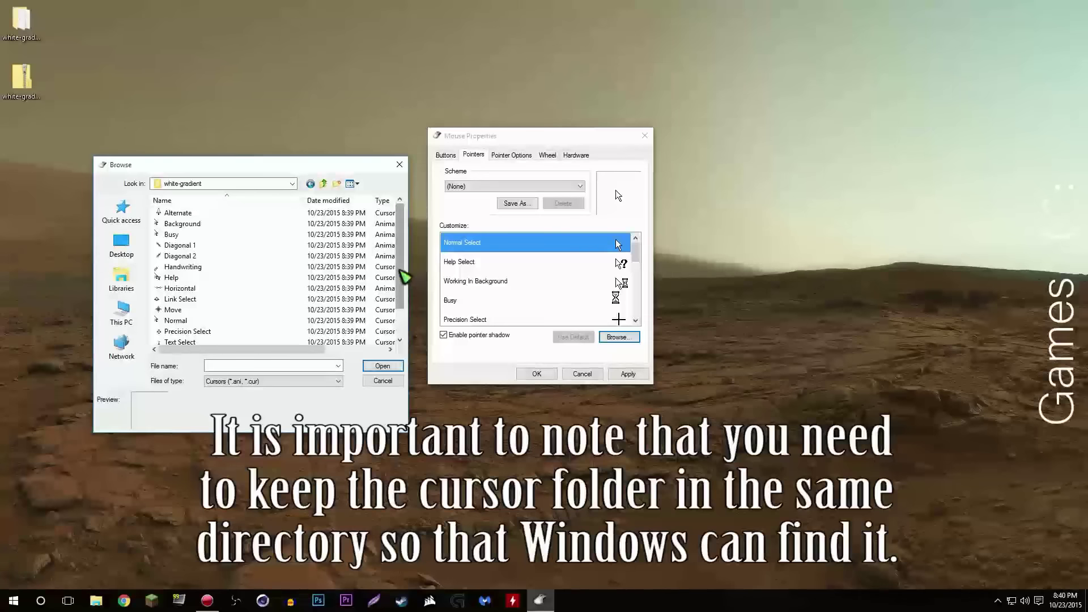
{"action": "mouse_move", "coordinate": [402, 272]}
{"action": "left_mouse_down"}
{"action": "mouse_move", "coordinate": [402, 308]}
{"action": "mouse_move", "coordinate": [403, 291]}
{"action": "left_mouse_up"}
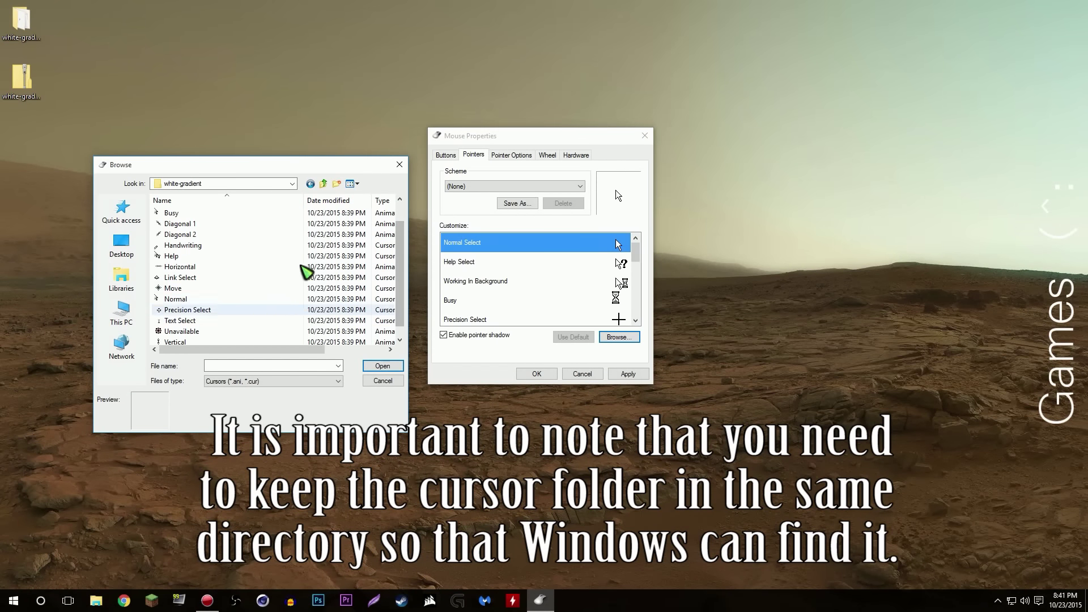
{"action": "left_click", "coordinate": [176, 298]}
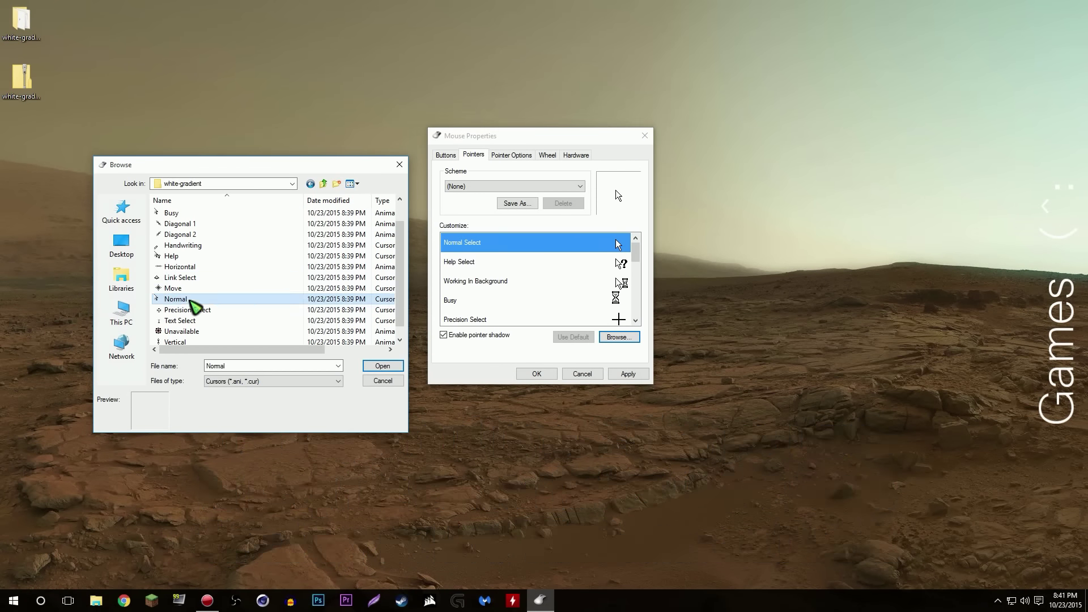
{"action": "left_click", "coordinate": [376, 367]}
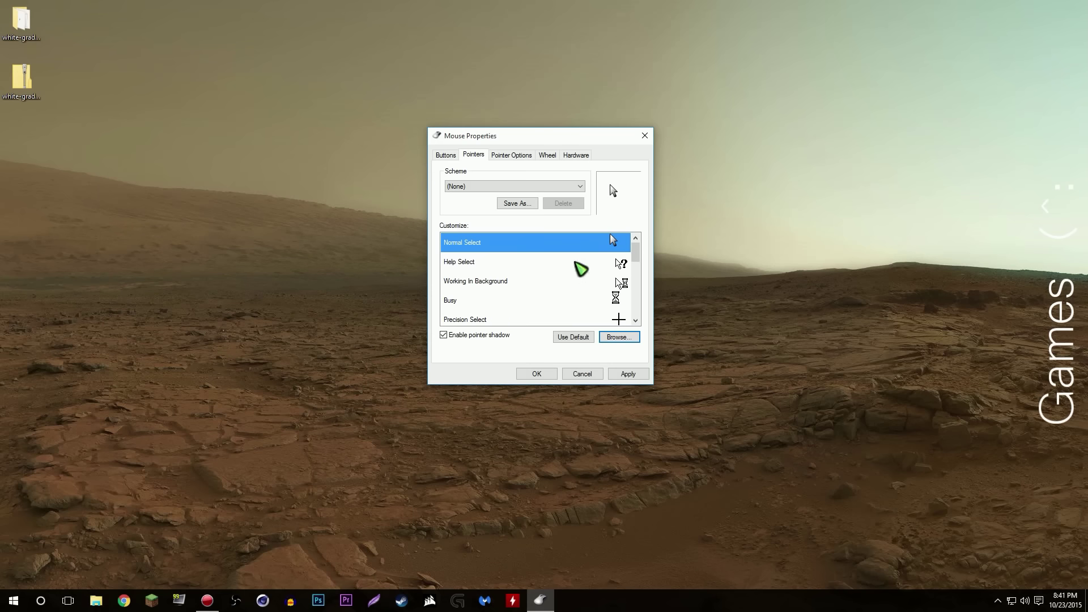
Select the Help Select pointer in the Customize list.
{"action": "scroll", "coordinate": [521, 277], "scroll_direction": "down", "scroll_amount": 3}
{"action": "scroll", "coordinate": [527, 287], "scroll_direction": "up", "scroll_amount": 3}
{"action": "left_click", "coordinate": [527, 261]}
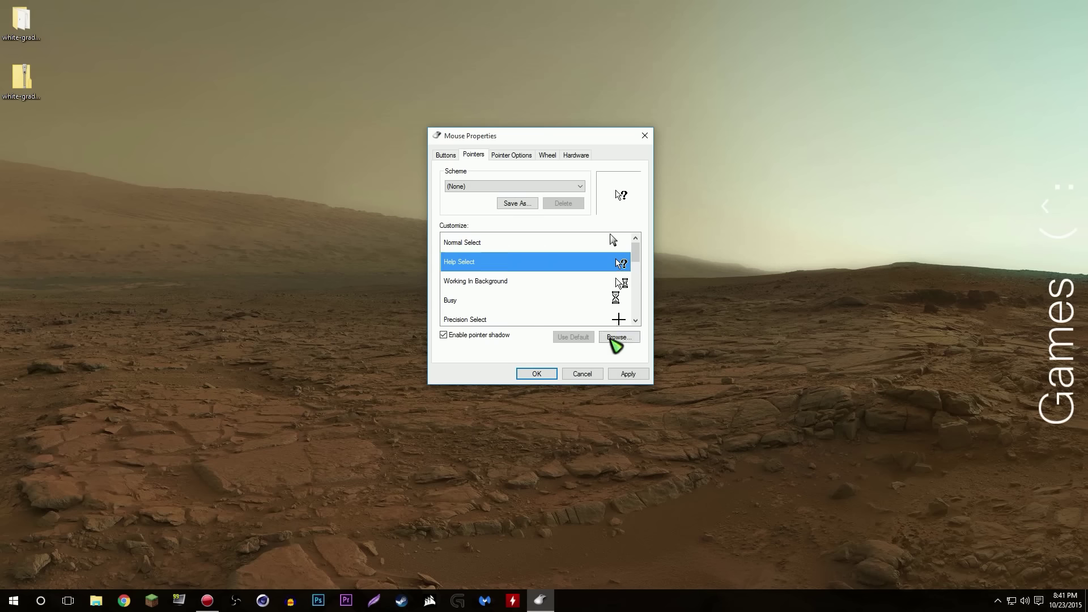
Assign the white-gradient Help cursor to Help Select.
{"action": "left_click", "coordinate": [617, 337]}
{"action": "left_click", "coordinate": [516, 266]}
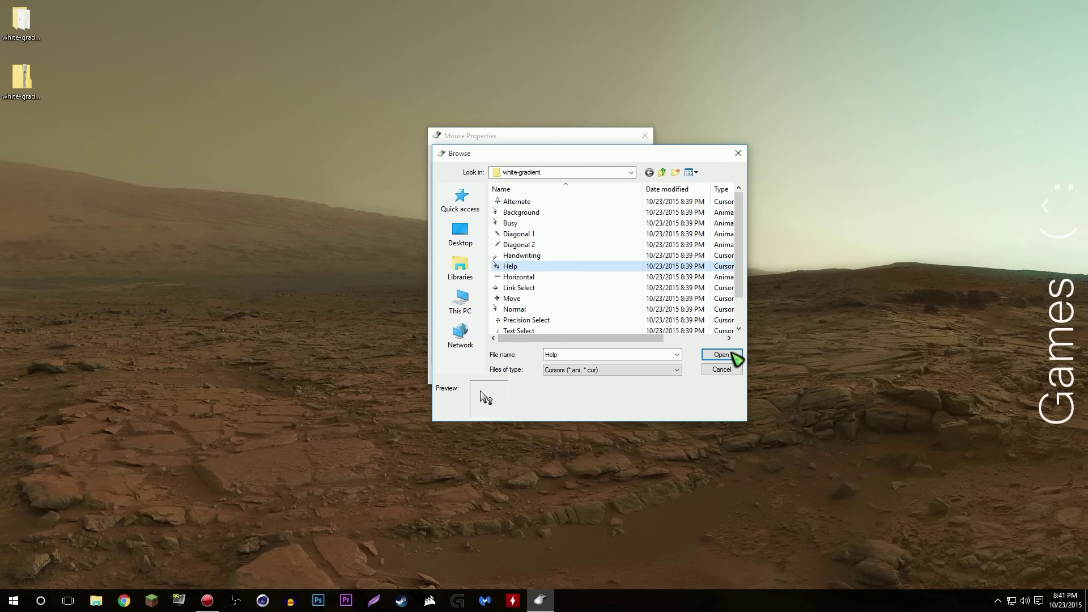
{"action": "left_click", "coordinate": [724, 355]}
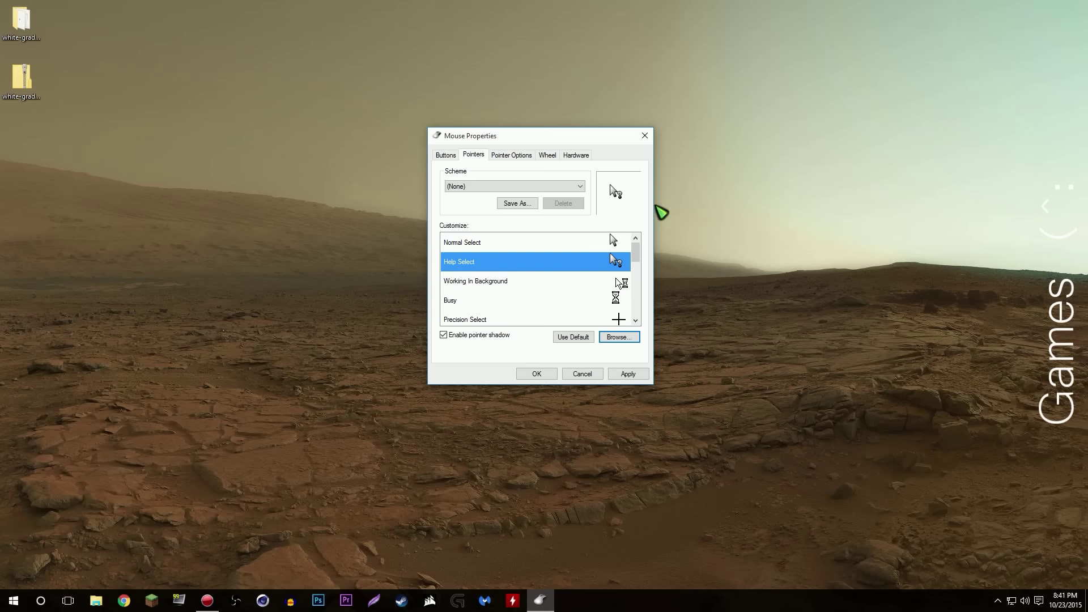
Assign the white-gradient Background cursor to Working In Background.
{"action": "left_click", "coordinate": [620, 281]}
{"action": "left_click", "coordinate": [614, 338]}
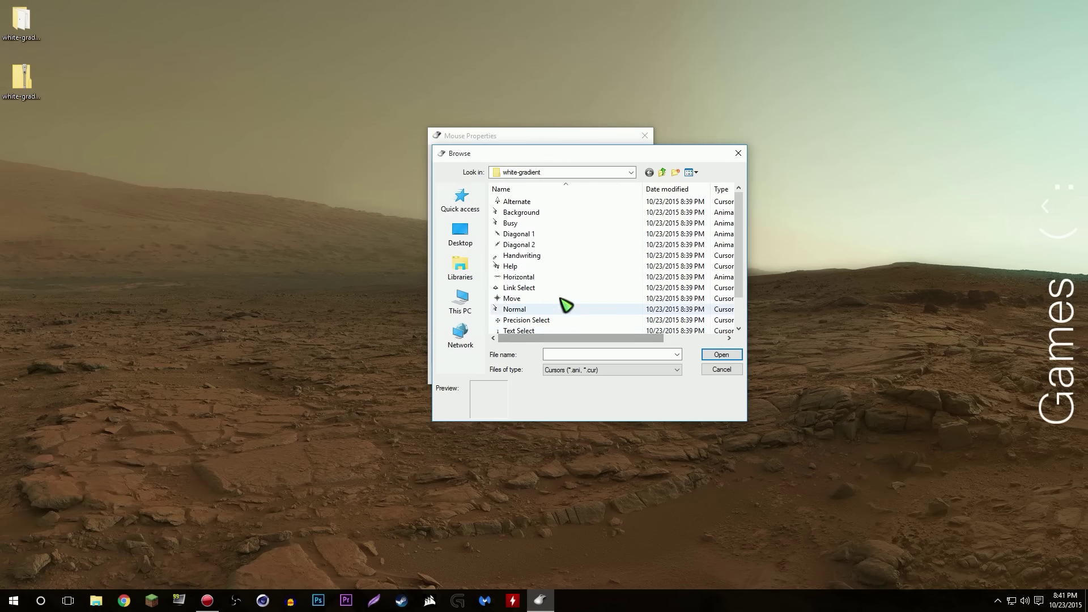
{"action": "left_click", "coordinate": [550, 287]}
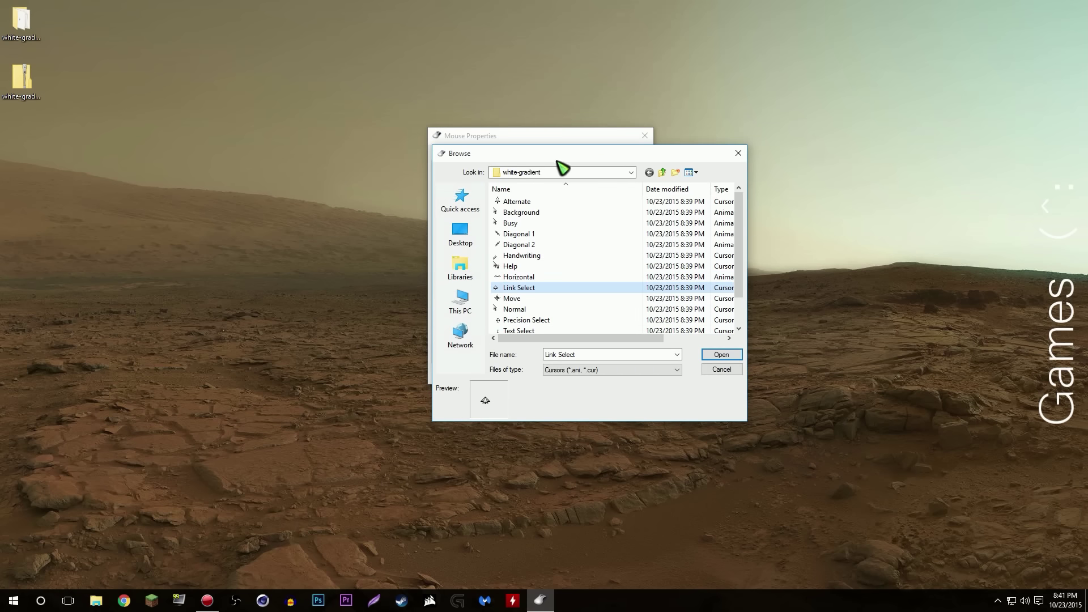
{"action": "left_click_drag", "start_coordinate": [556, 161], "coordinate": [160, 133]}
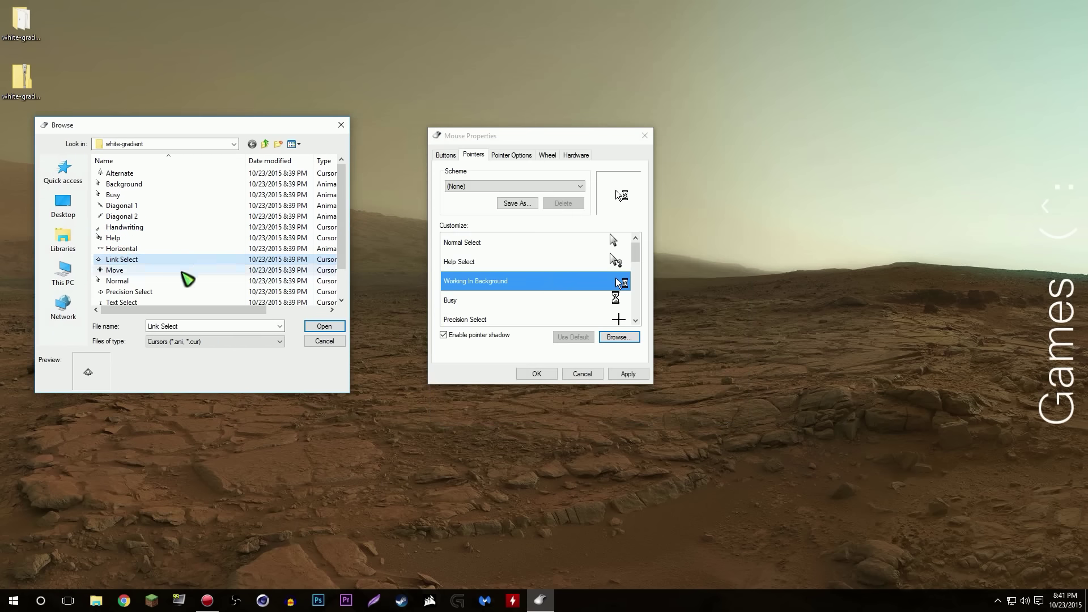
{"action": "scroll", "coordinate": [187, 279], "scroll_direction": "down", "scroll_amount": 1}
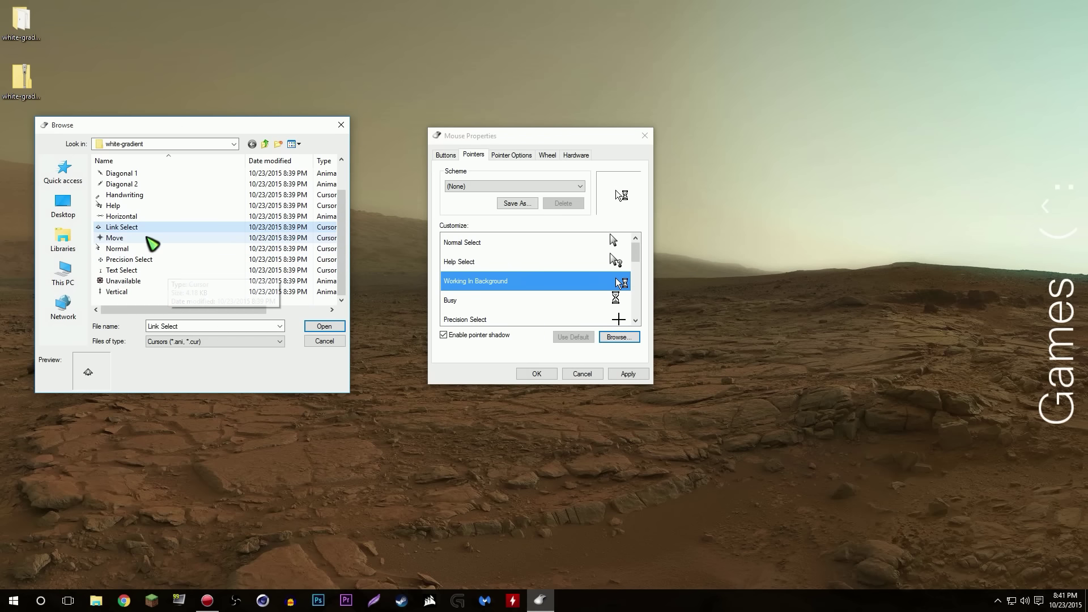
{"action": "left_click", "coordinate": [149, 237]}
{"action": "scroll", "coordinate": [145, 226], "scroll_direction": "up", "scroll_amount": 1}
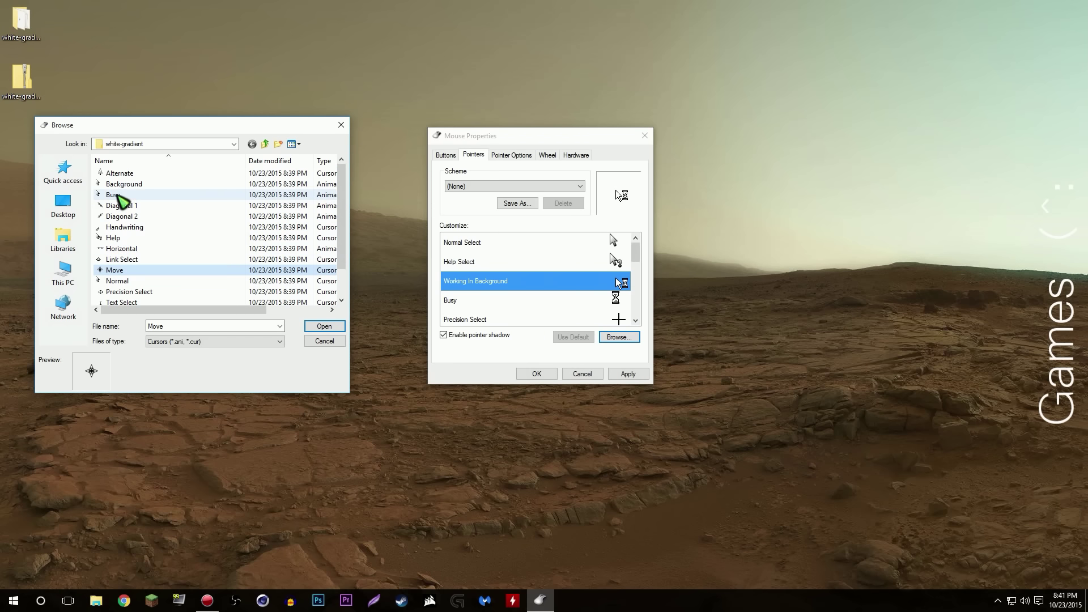
{"action": "left_click", "coordinate": [129, 185]}
{"action": "left_click", "coordinate": [320, 327]}
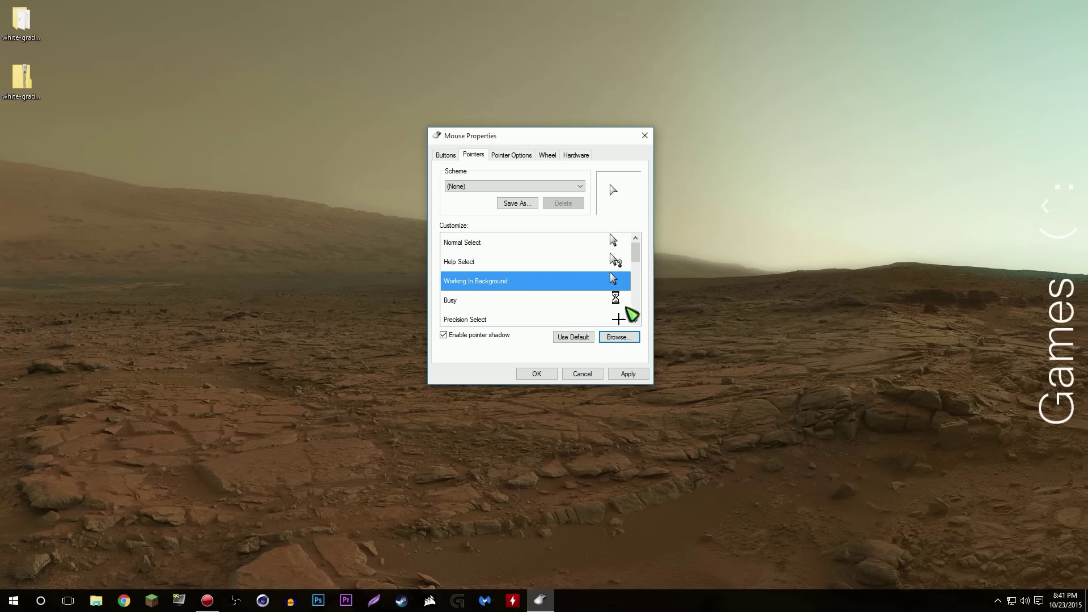
{"action": "scroll", "coordinate": [617, 286], "scroll_direction": "down", "scroll_amount": 4}
{"action": "scroll", "coordinate": [612, 297], "scroll_direction": "up", "scroll_amount": 4}
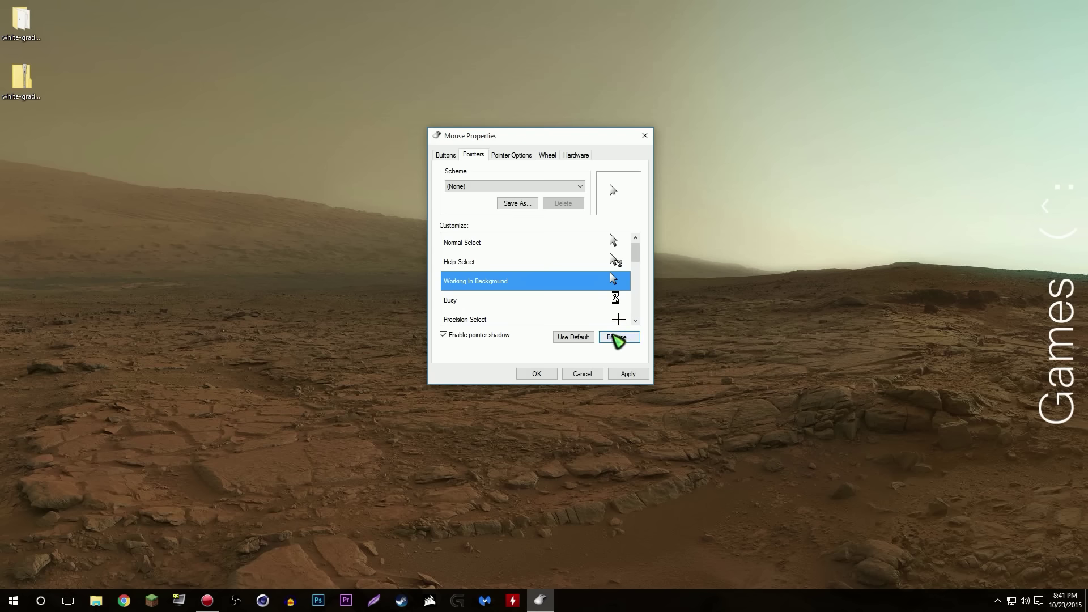
Give the pointer roles from Busy down to Unavailable their matching white-gradient cursors.
{"action": "left_click", "coordinate": [618, 337]}
{"action": "double_click", "coordinate": [521, 212]}
{"action": "left_click", "coordinate": [566, 300]}
{"action": "left_click", "coordinate": [617, 337]}
{"action": "double_click", "coordinate": [510, 222]}
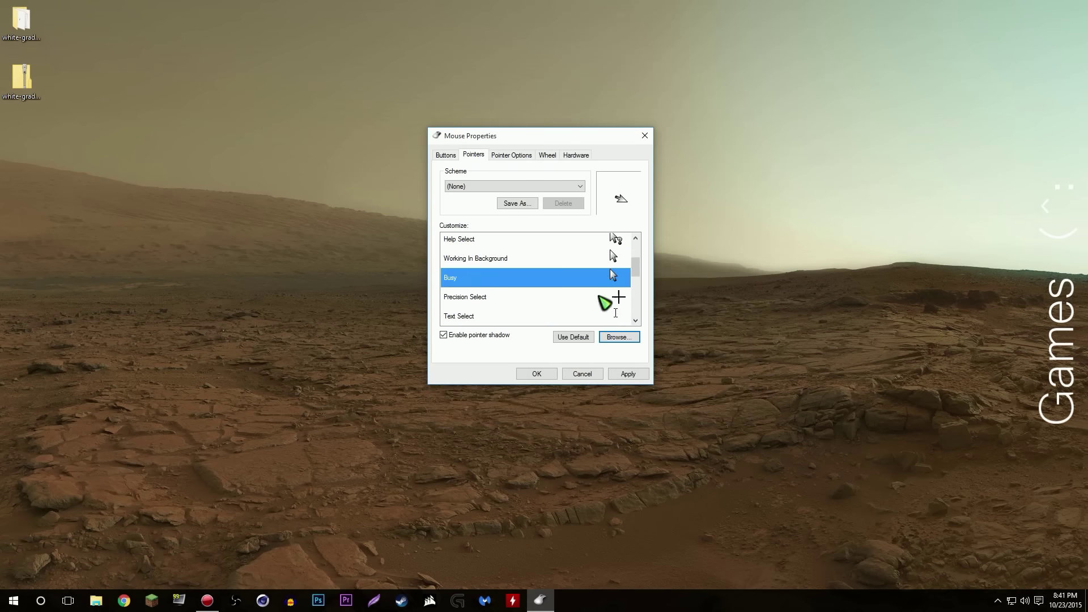
{"action": "left_click", "coordinate": [614, 299]}
{"action": "left_click", "coordinate": [617, 337]}
{"action": "double_click", "coordinate": [549, 320]}
{"action": "left_click", "coordinate": [599, 282]}
{"action": "left_click", "coordinate": [618, 337]}
{"action": "double_click", "coordinate": [541, 266]}
{"action": "left_click", "coordinate": [610, 259]}
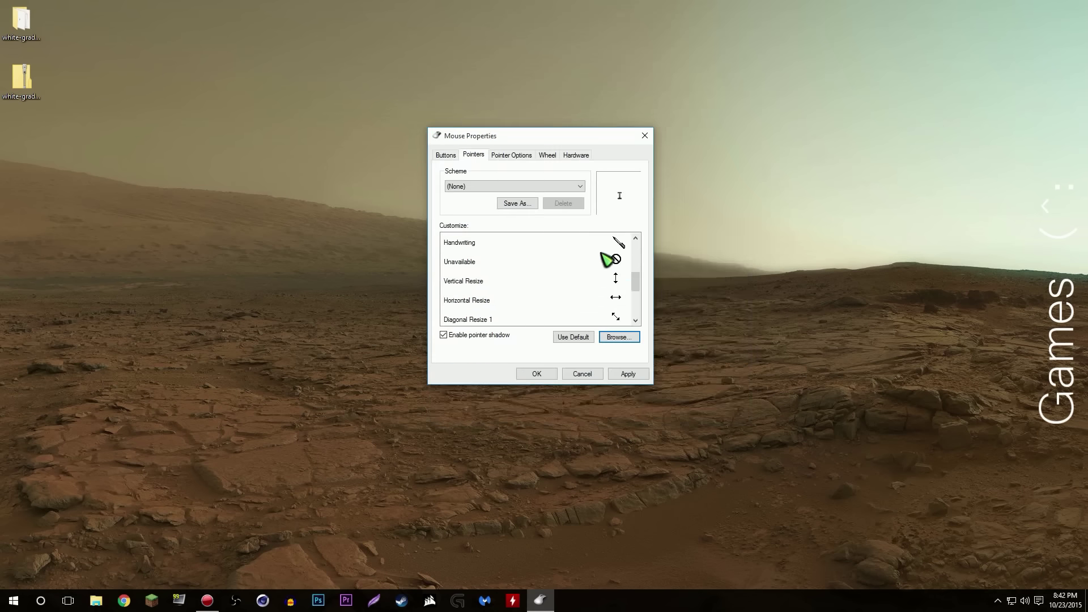
{"action": "left_click", "coordinate": [617, 337]}
{"action": "double_click", "coordinate": [543, 266]}
Assign matching white-gradient cursors to the resize pointers and Alternate Select.
{"action": "left_click", "coordinate": [607, 252]}
{"action": "left_click", "coordinate": [617, 337]}
{"action": "scroll", "coordinate": [567, 266], "scroll_direction": "down", "scroll_amount": 1}
{"action": "left_click", "coordinate": [583, 306]}
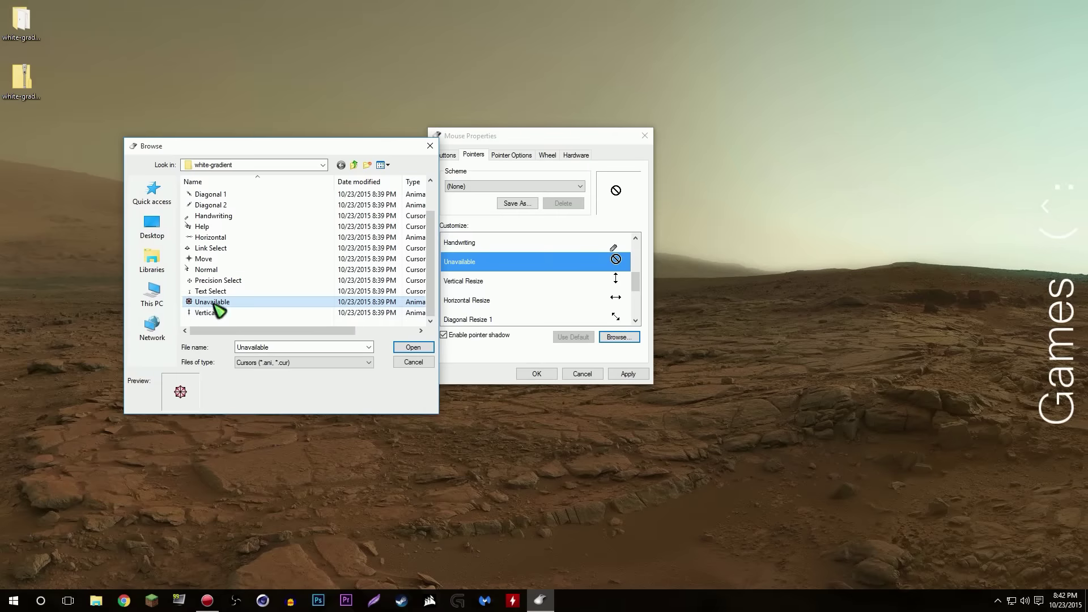
{"action": "double_click", "coordinate": [219, 306]}
{"action": "left_click", "coordinate": [607, 252]}
{"action": "left_click", "coordinate": [617, 337]}
{"action": "double_click", "coordinate": [510, 305]}
{"action": "left_click", "coordinate": [602, 281]}
{"action": "left_click", "coordinate": [618, 337]}
{"action": "double_click", "coordinate": [541, 281]}
{"action": "left_click", "coordinate": [586, 286]}
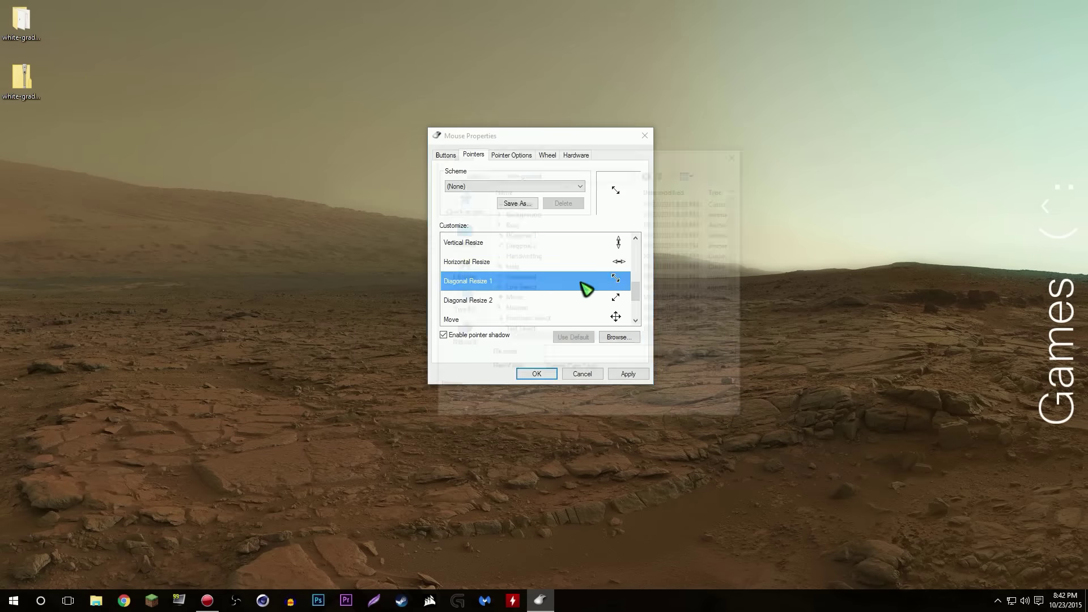
{"action": "left_click", "coordinate": [617, 337]}
{"action": "double_click", "coordinate": [534, 239]}
{"action": "left_click", "coordinate": [618, 337]}
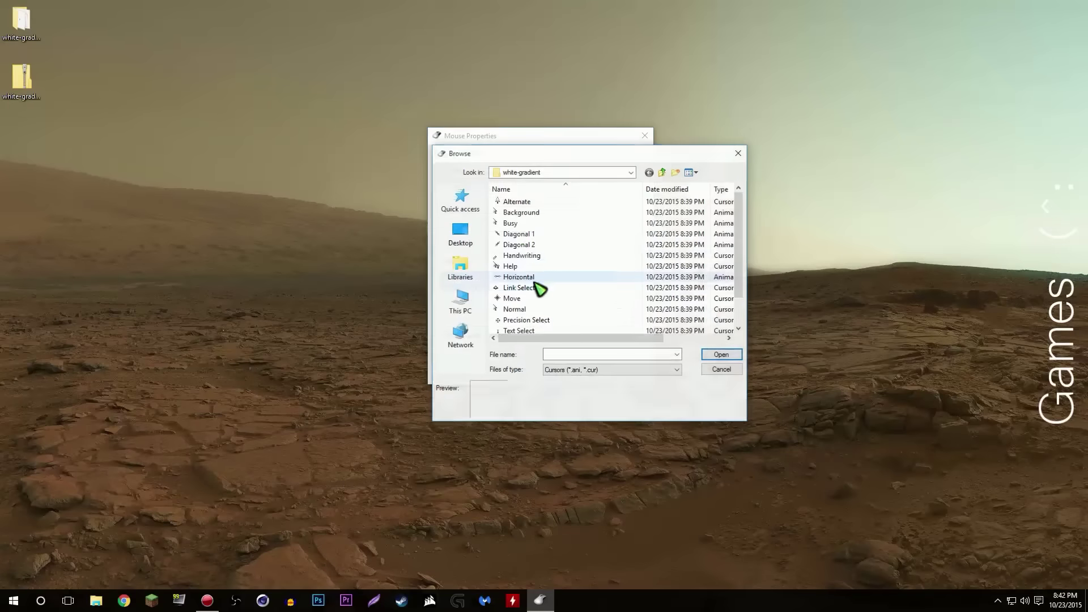
{"action": "double_click", "coordinate": [538, 288]}
Give Link Select the white-gradient link cursor and review the customised pointer list.
{"action": "double_click", "coordinate": [565, 300]}
{"action": "double_click", "coordinate": [539, 262]}
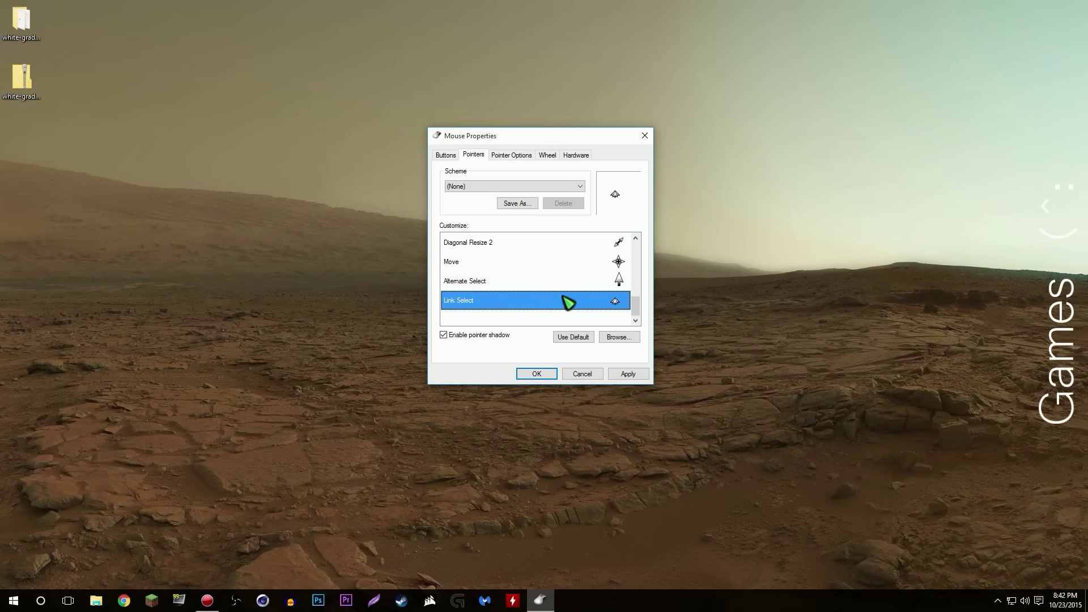
{"action": "scroll", "coordinate": [558, 306], "scroll_direction": "up", "scroll_amount": 4}
{"action": "scroll", "coordinate": [559, 286], "scroll_direction": "down", "scroll_amount": 4}
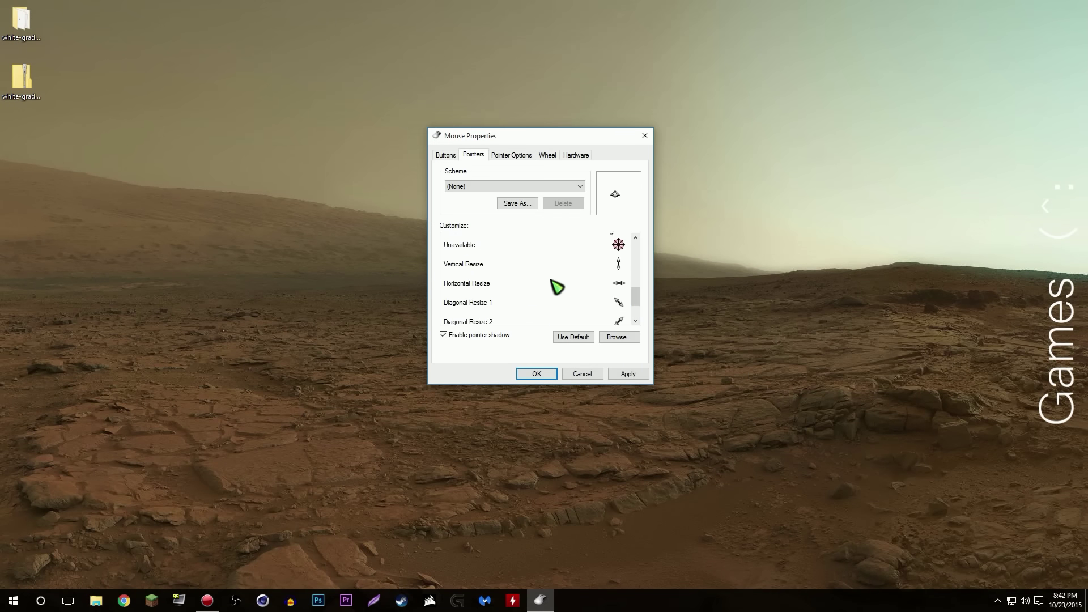
{"action": "scroll", "coordinate": [563, 306], "scroll_direction": "up", "scroll_amount": 4}
{"action": "scroll", "coordinate": [566, 309], "scroll_direction": "down", "scroll_amount": 4}
{"action": "scroll", "coordinate": [575, 311], "scroll_direction": "up", "scroll_amount": 4}
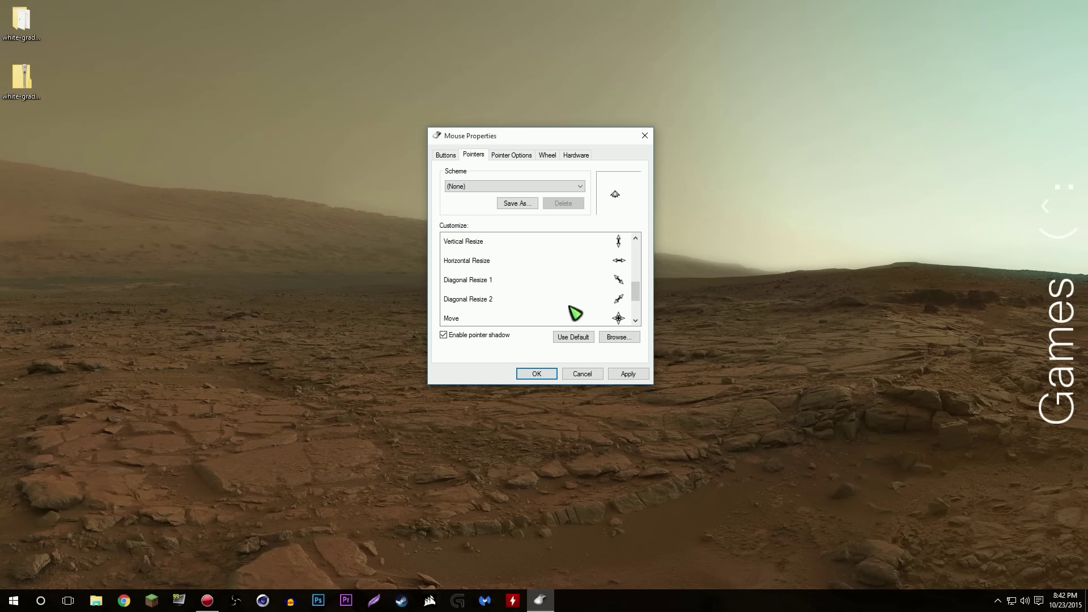
{"action": "mouse_move", "coordinate": [637, 256]}
{"action": "left_mouse_down"}
{"action": "mouse_move", "coordinate": [646, 315]}
{"action": "mouse_move", "coordinate": [633, 246]}
{"action": "left_mouse_up"}
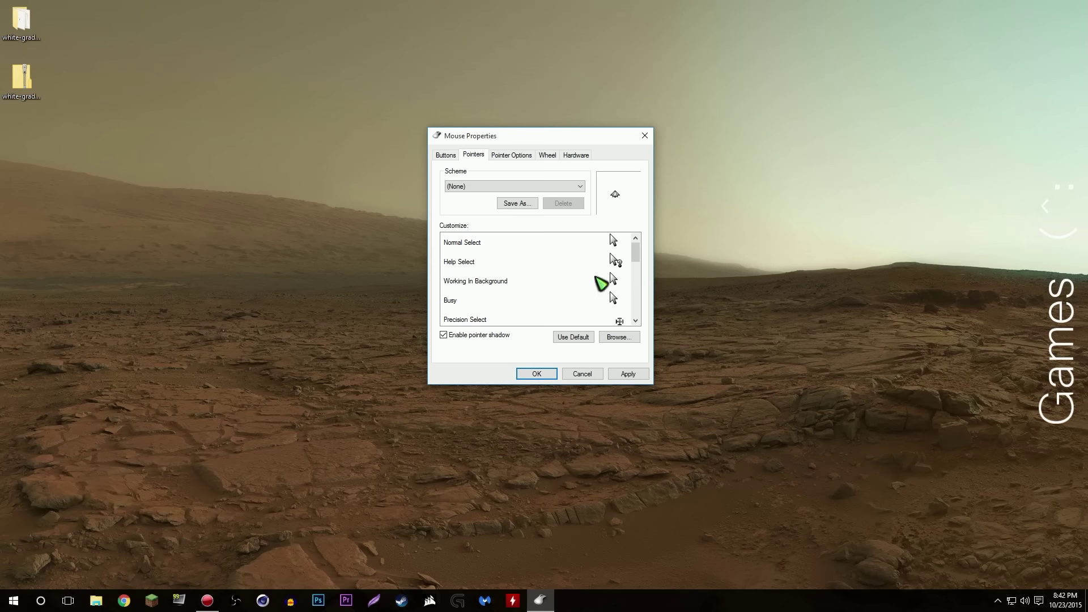
Select the Link Select pointer role in the customised pointer list.
{"action": "scroll", "coordinate": [599, 284], "scroll_direction": "down", "scroll_amount": 2}
{"action": "scroll", "coordinate": [600, 308], "scroll_direction": "up", "scroll_amount": 1}
{"action": "scroll", "coordinate": [615, 306], "scroll_direction": "down", "scroll_amount": 4}
{"action": "left_click", "coordinate": [609, 302]}
{"action": "scroll", "coordinate": [611, 305], "scroll_direction": "up", "scroll_amount": 5}
Save the current cursors as a new scheme named 'White Gradient'.
{"action": "left_click_drag", "start_coordinate": [525, 136], "coordinate": [479, 140]}
{"action": "left_click", "coordinate": [469, 208]}
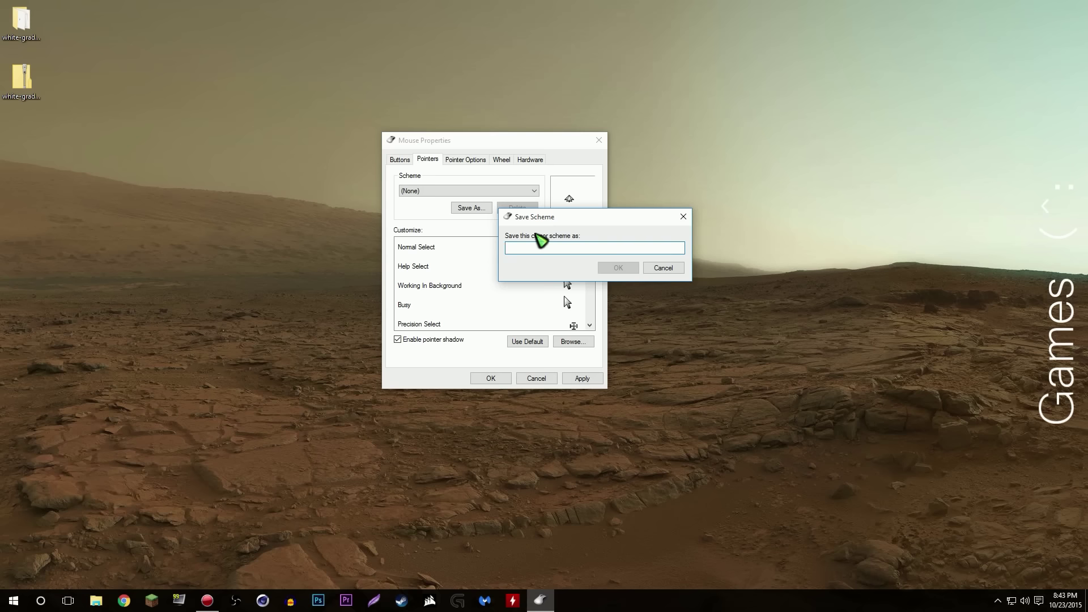
{"action": "type", "text": "White Gradient"}
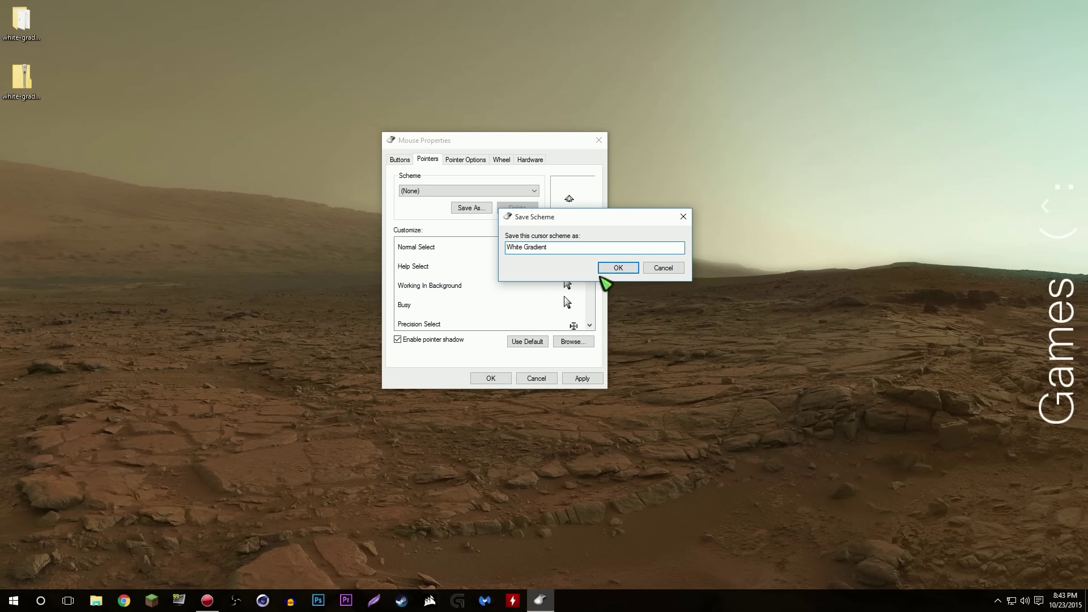
{"action": "left_click", "coordinate": [612, 269]}
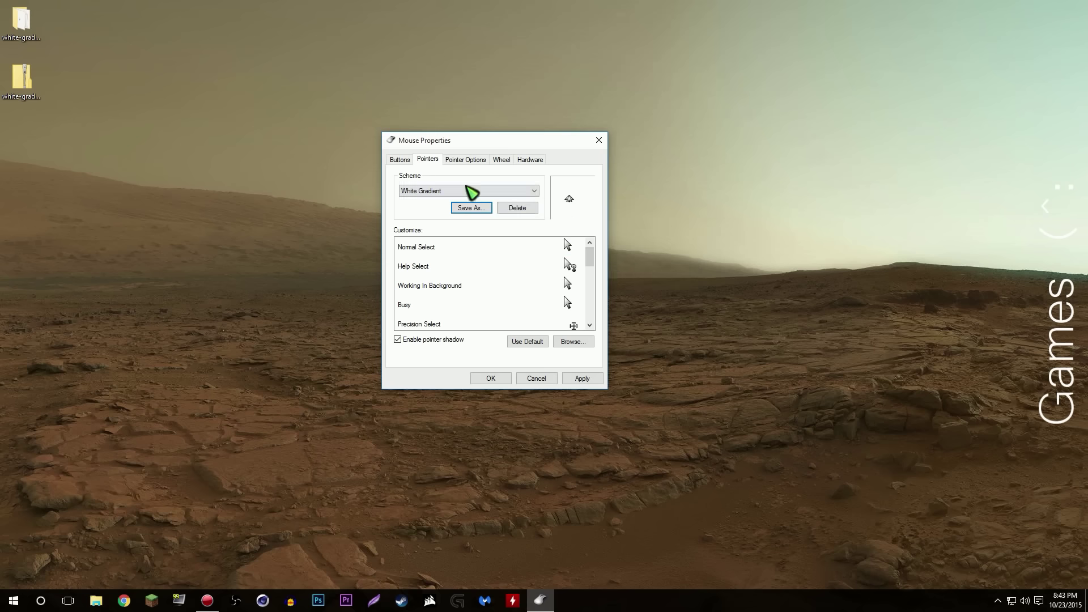
Keep White Gradient as the selected scheme, apply it and close Mouse Properties.
{"action": "left_click", "coordinate": [474, 192]}
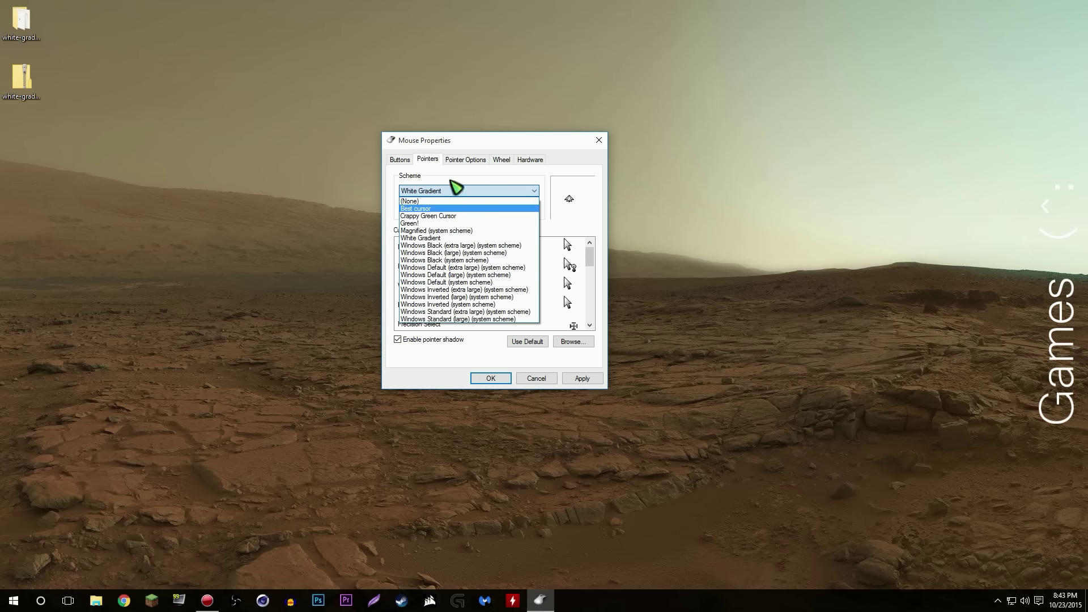
{"action": "left_click", "coordinate": [444, 242]}
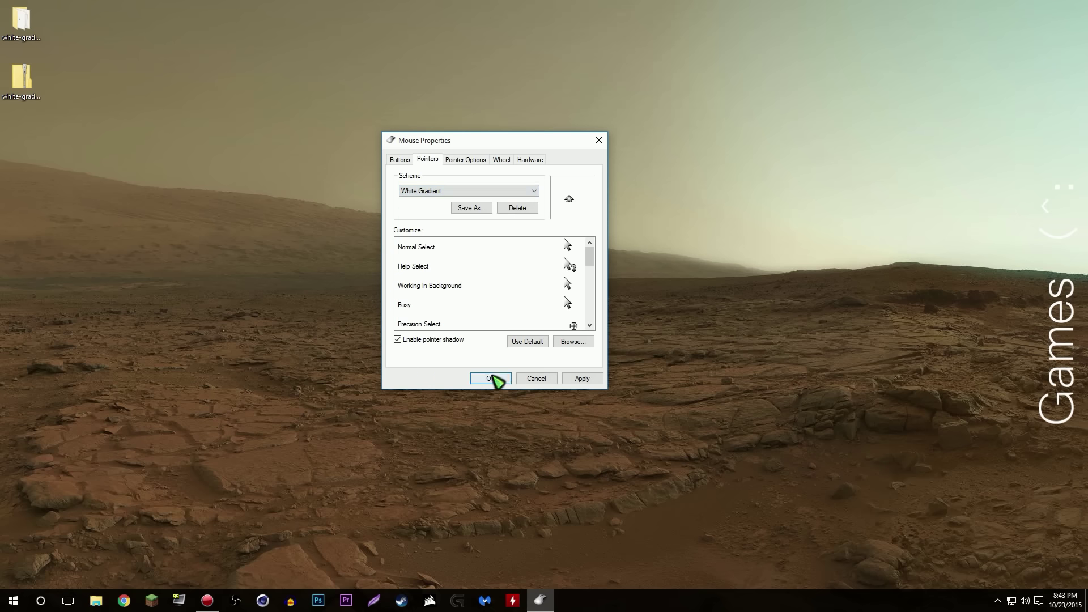
{"action": "left_click", "coordinate": [491, 378]}
{"action": "left_click_drag", "start_coordinate": [532, 261], "coordinate": [535, 284]}
Open and dismiss the desktop shortcut menu, then open and close a Chrome window.
{"action": "right_click", "coordinate": [535, 285]}
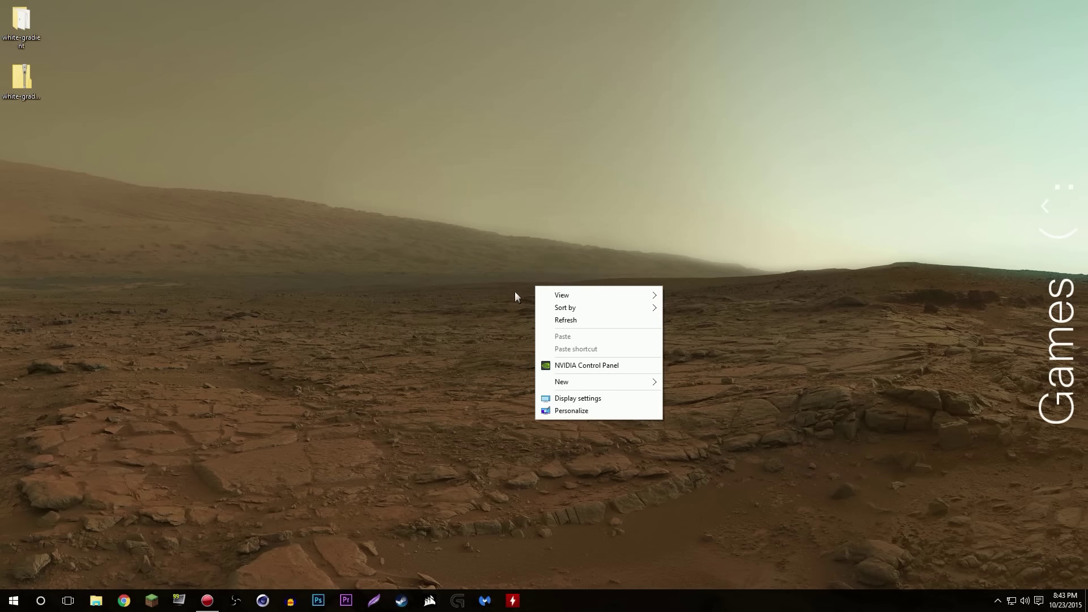
{"action": "left_click", "coordinate": [514, 293]}
{"action": "left_click", "coordinate": [124, 600]}
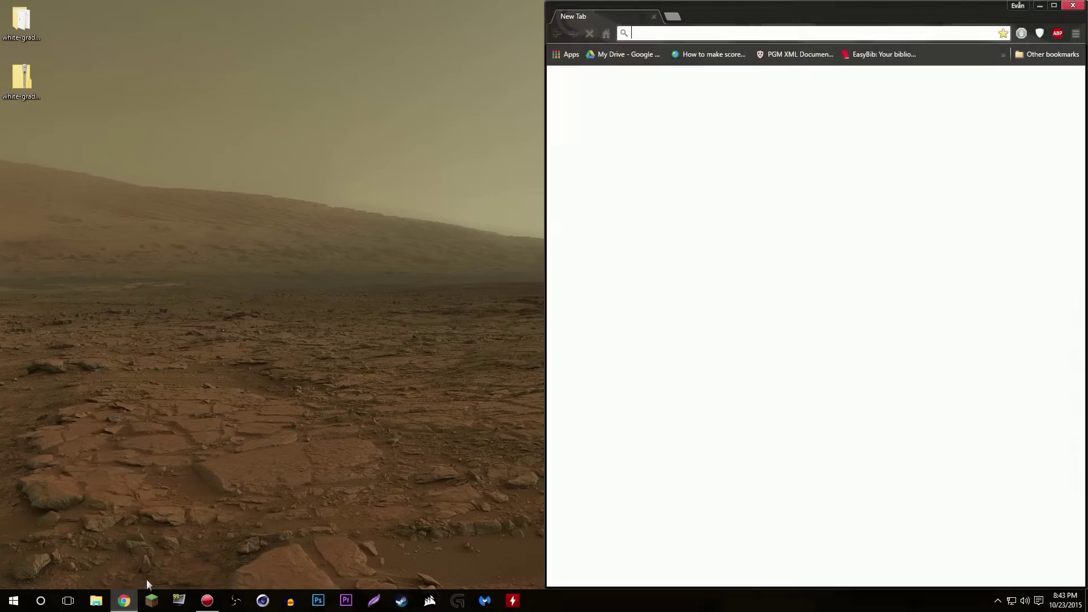
{"action": "left_click", "coordinate": [1065, 8]}
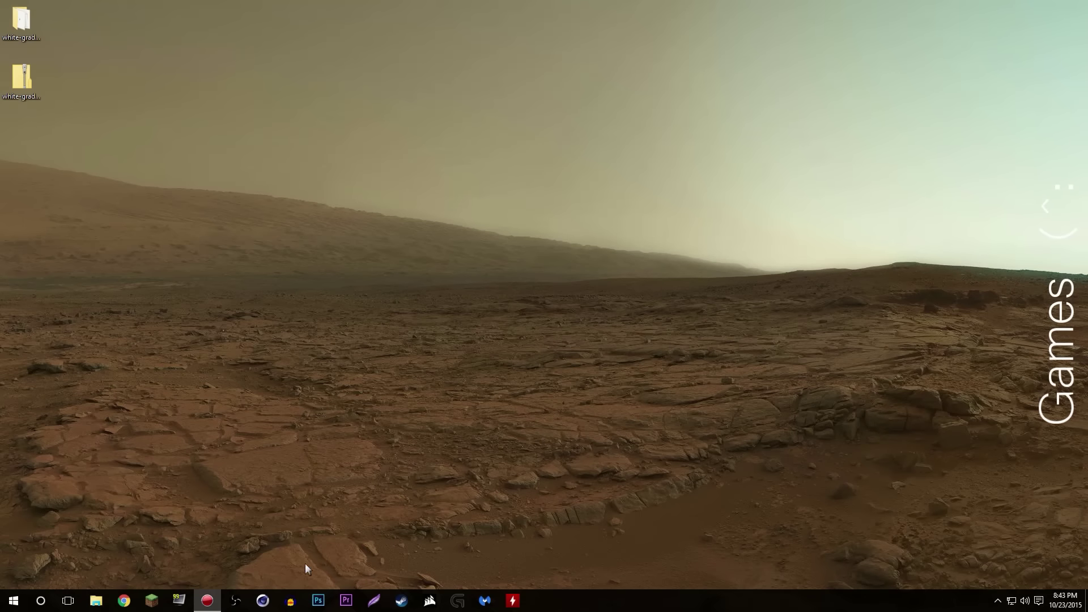
Open the Start menu and close it again.
{"action": "left_click_drag", "start_coordinate": [380, 434], "coordinate": [444, 419]}
{"action": "left_click", "coordinate": [14, 600]}
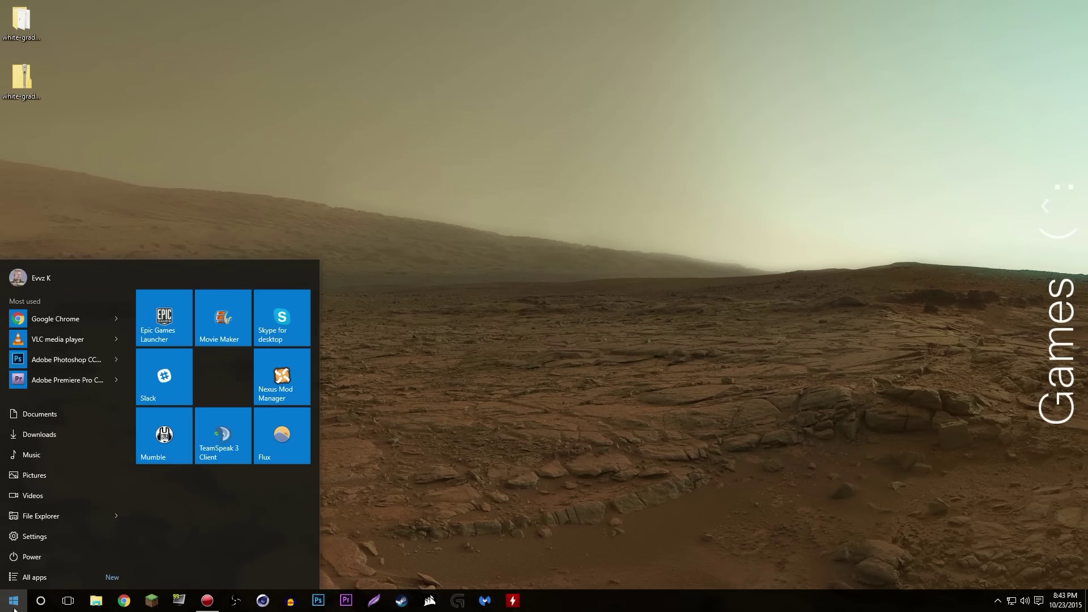
{"action": "left_click", "coordinate": [359, 381]}
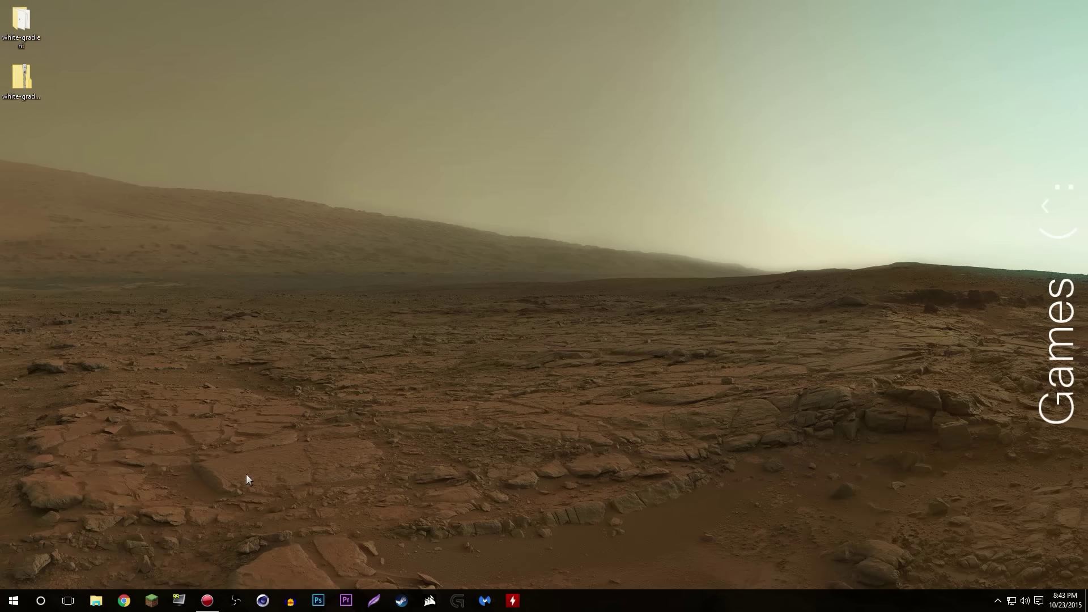
Search Start for 'pointer' to reach the mouse pointer appearance settings.
{"action": "left_click", "coordinate": [12, 602]}
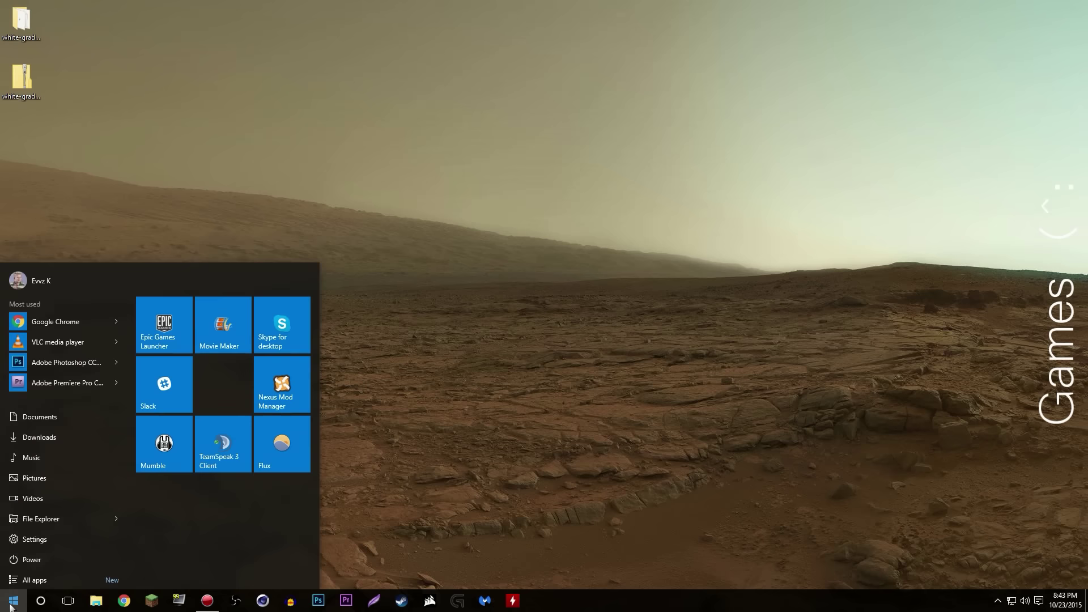
{"action": "type", "text": "pointer"}
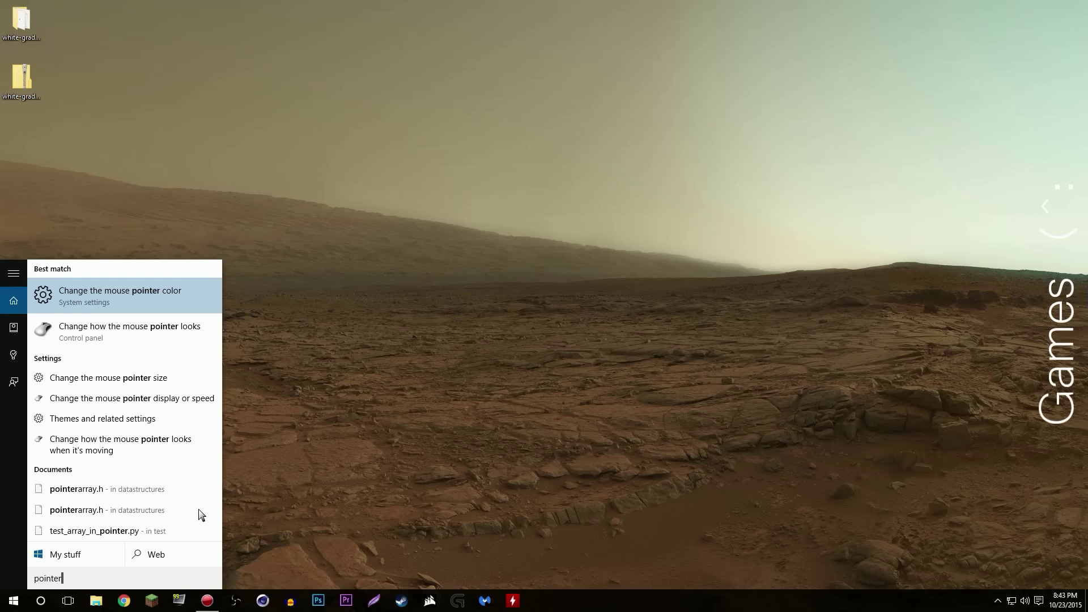
{"action": "left_click", "coordinate": [86, 337]}
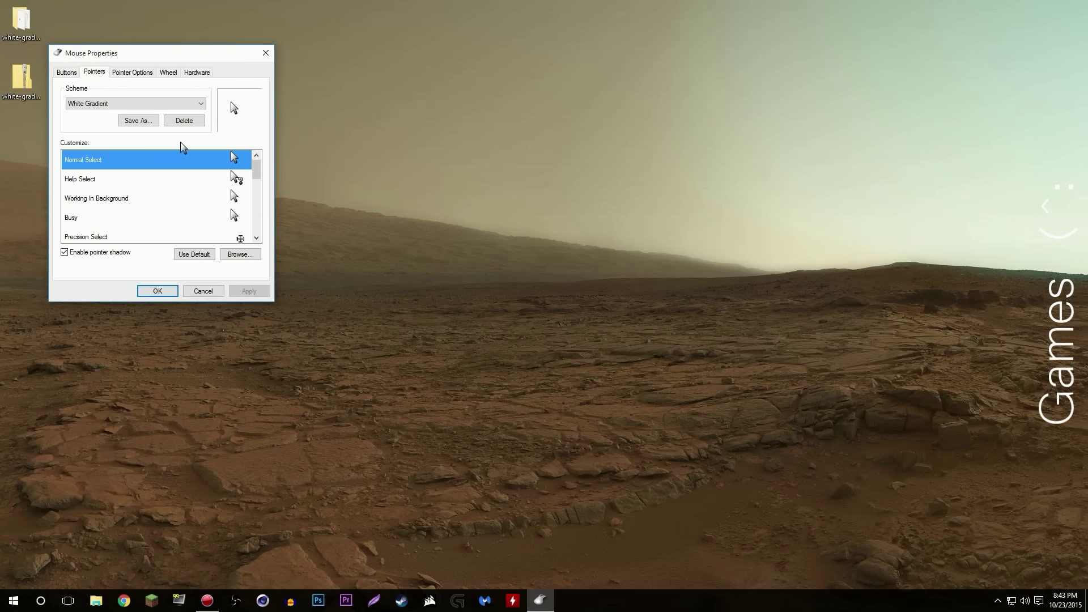
Try the Crappy Green Cursor scheme and dismiss its missing Normal Select and Busy cursor errors.
{"action": "left_click", "coordinate": [113, 105]}
{"action": "left_click", "coordinate": [105, 125]}
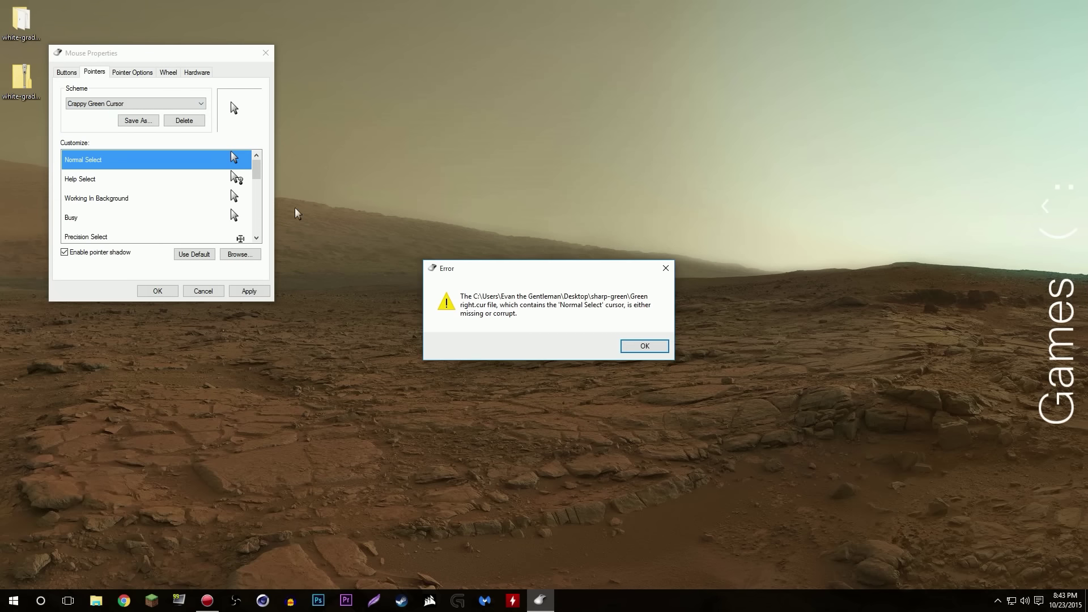
{"action": "left_click", "coordinate": [633, 343]}
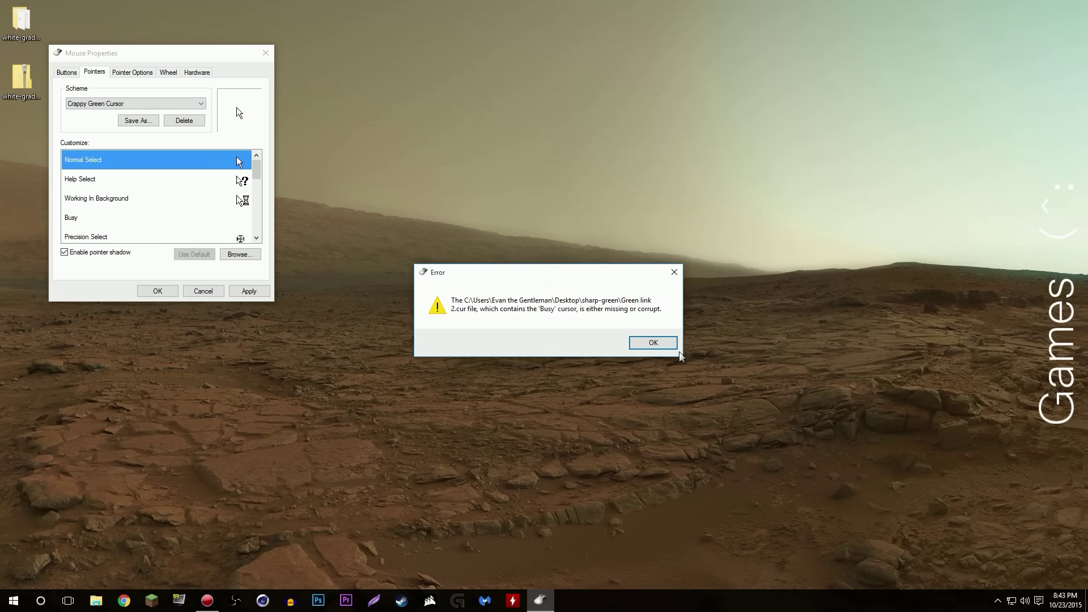
{"action": "left_click", "coordinate": [653, 343]}
Choose the Green! pointer scheme and apply it with OK.
{"action": "left_click", "coordinate": [94, 105]}
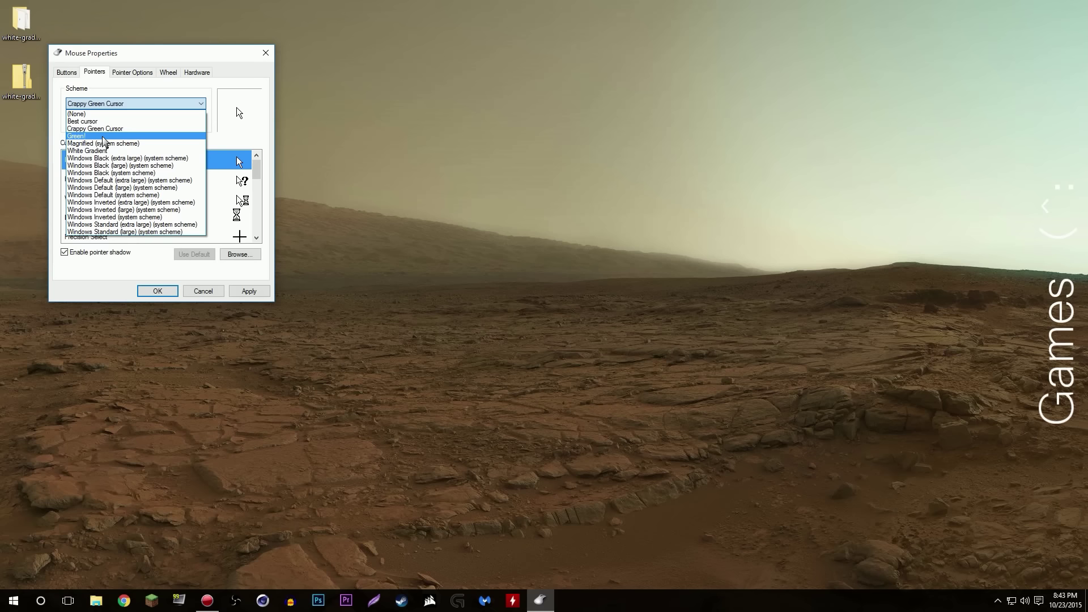
{"action": "left_click", "coordinate": [104, 137]}
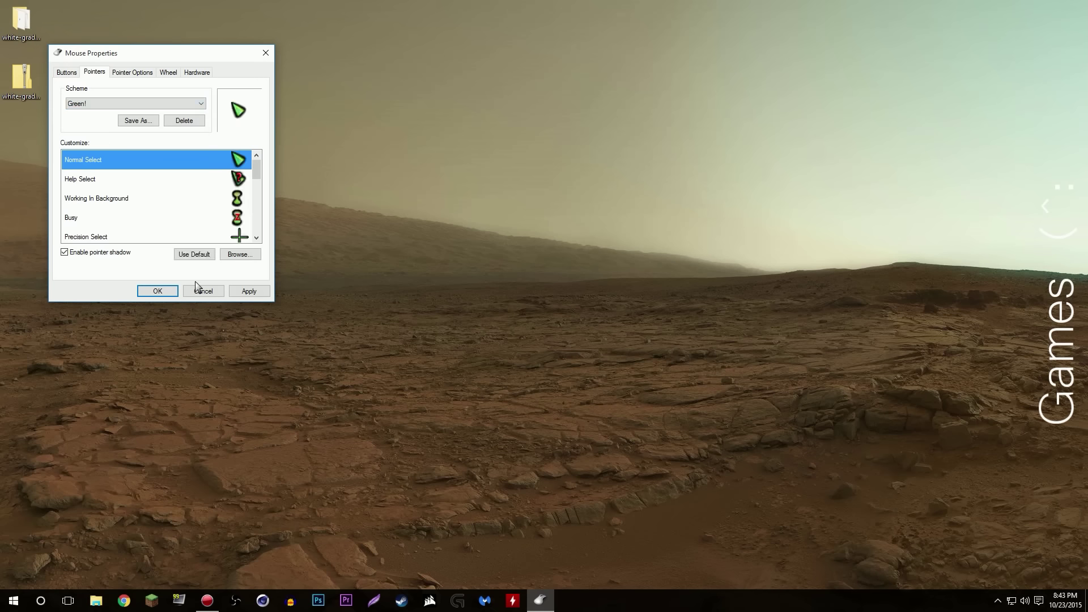
{"action": "left_click", "coordinate": [153, 294]}
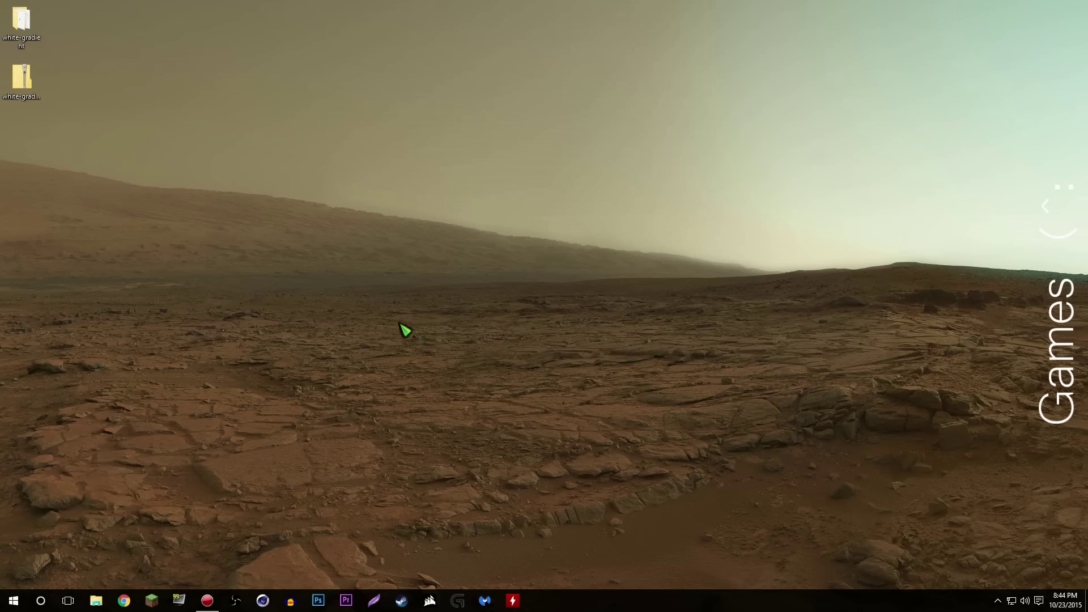
Select the white-gradient cursor folder and zip archive on the desktop and delete them.
{"action": "left_click_drag", "start_coordinate": [366, 322], "coordinate": [17, 13]}
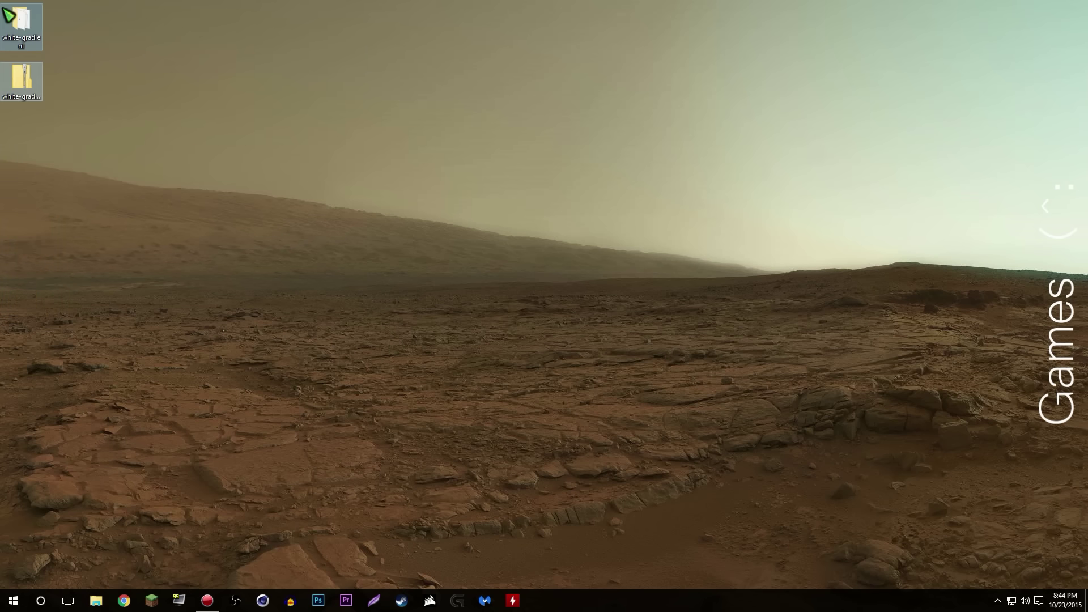
{"action": "left_click", "coordinate": [9, 15]}
{"action": "key", "text": "Delete"}
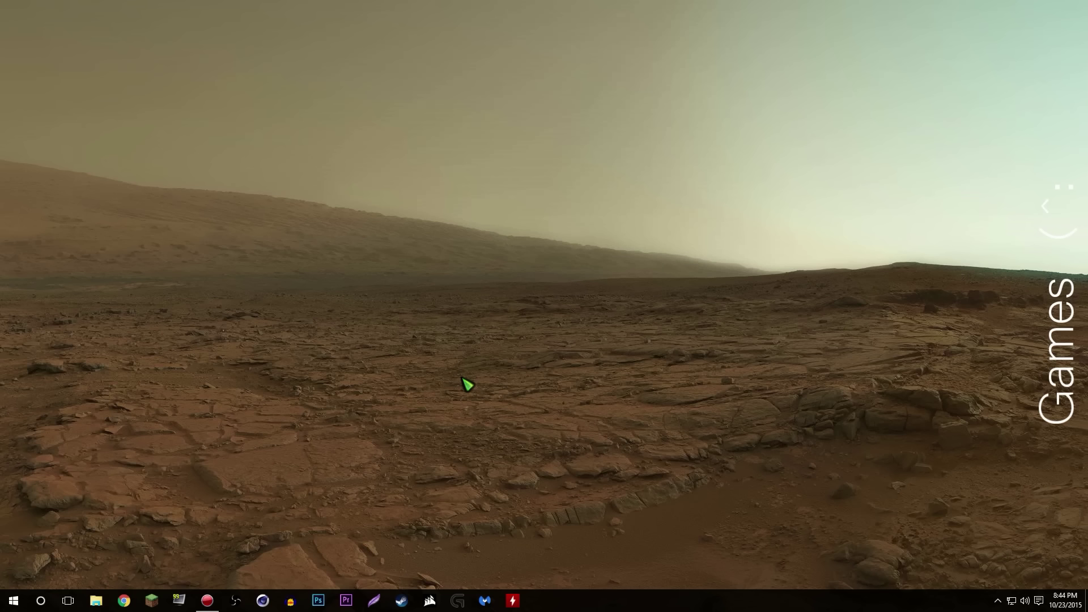
{"action": "left_click_drag", "start_coordinate": [238, 262], "coordinate": [119, 87]}
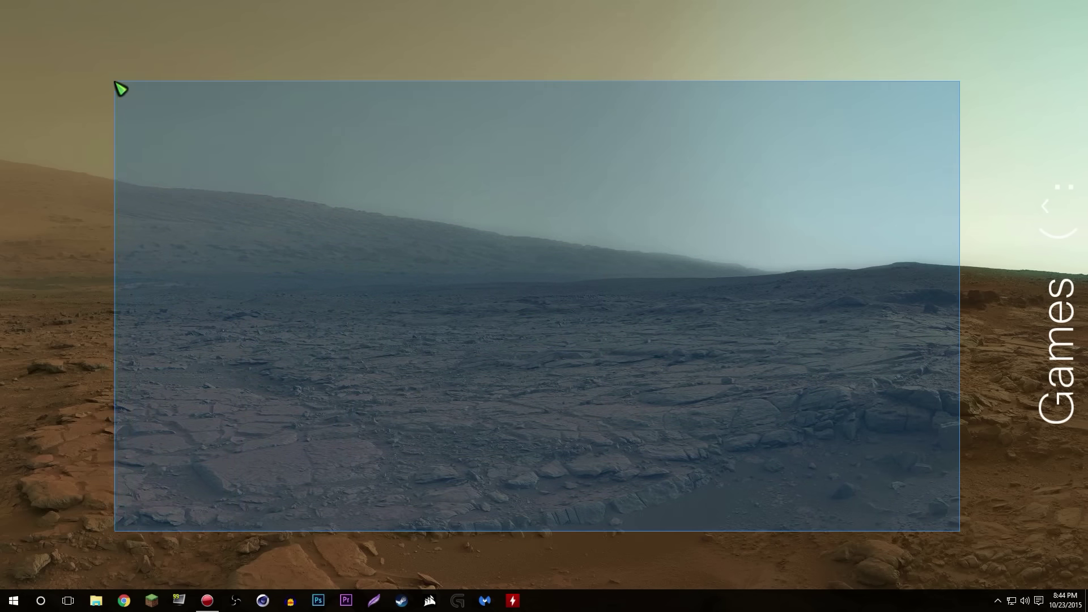